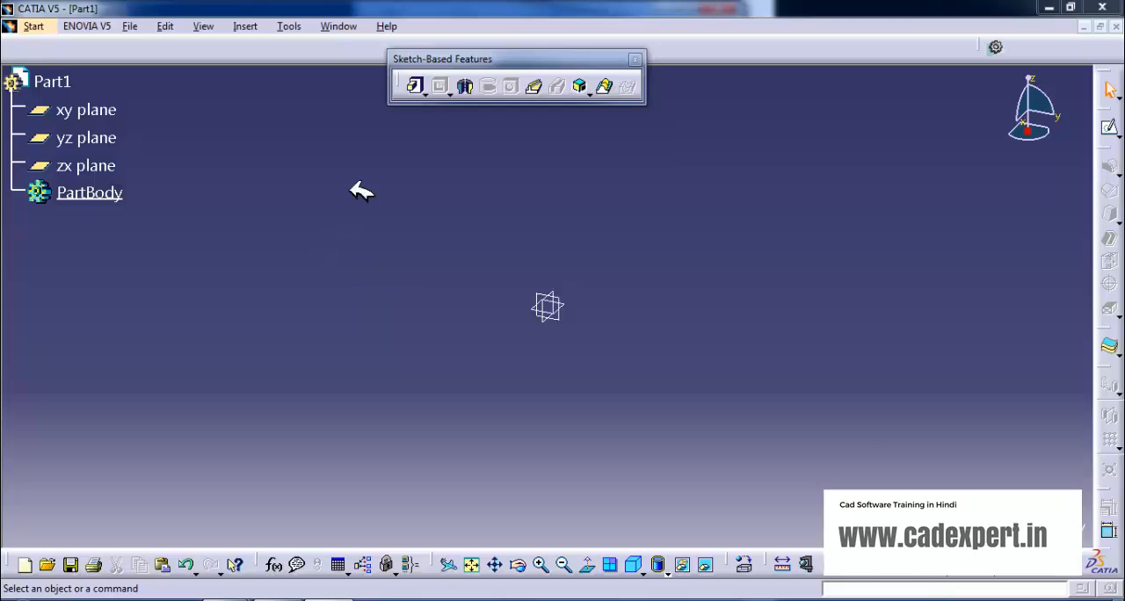
click(429, 90)
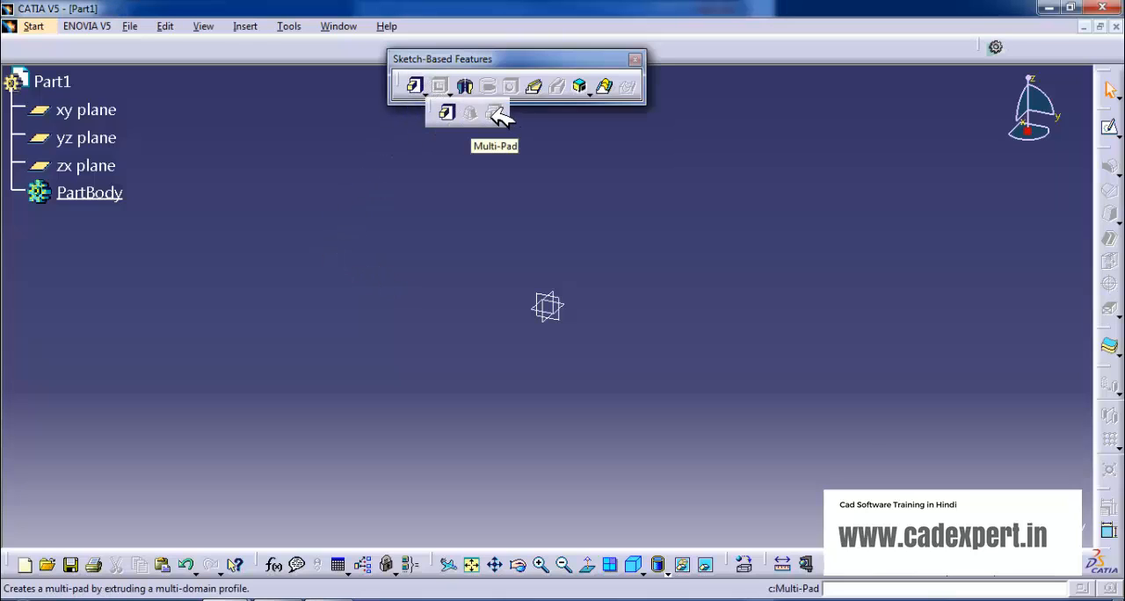
click(452, 90)
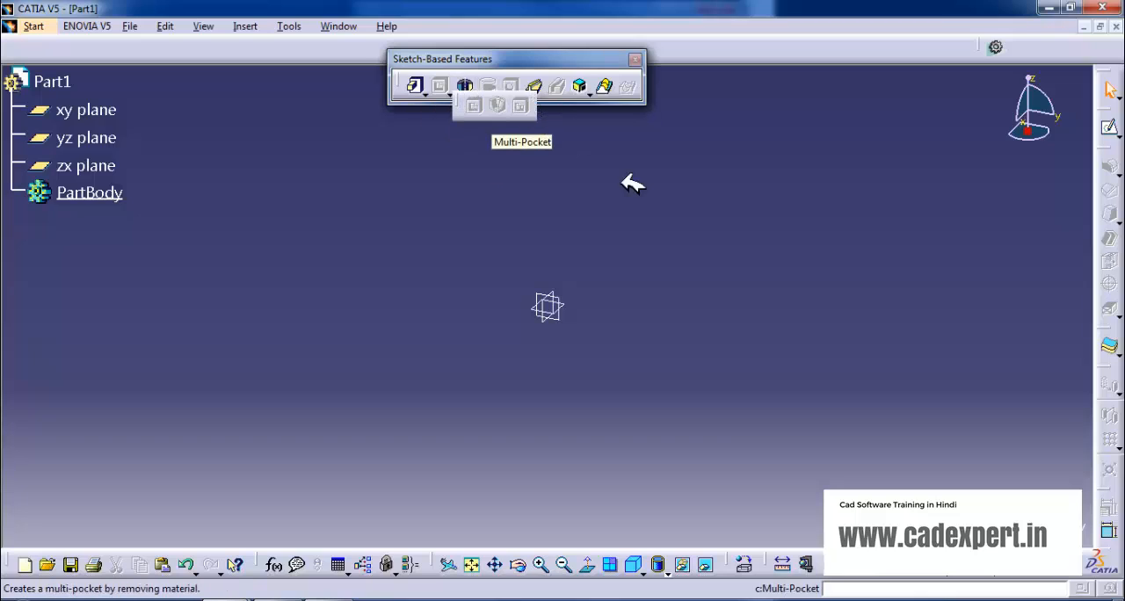
click(427, 89)
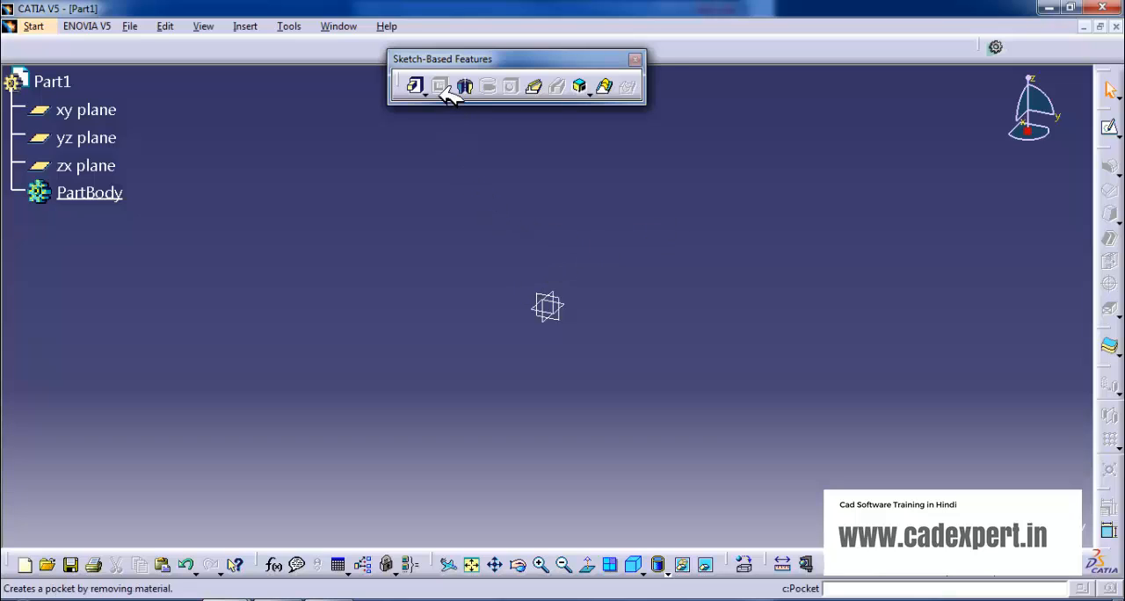
Start a sketch on the xy plane and draw a large horizontal rectangle around the origin.
click(564, 305)
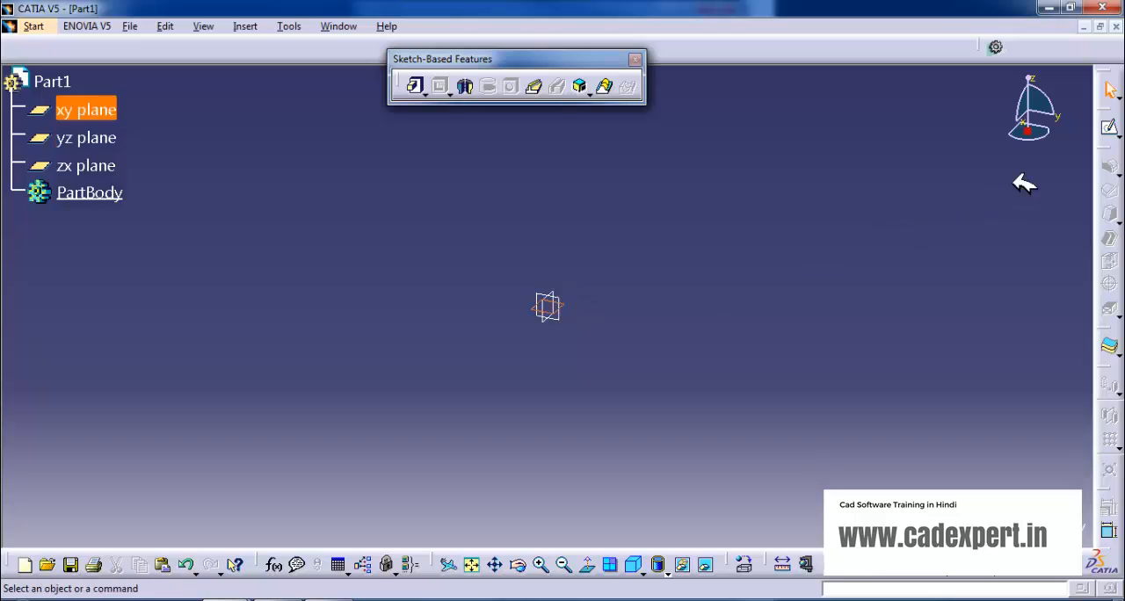
click(1111, 130)
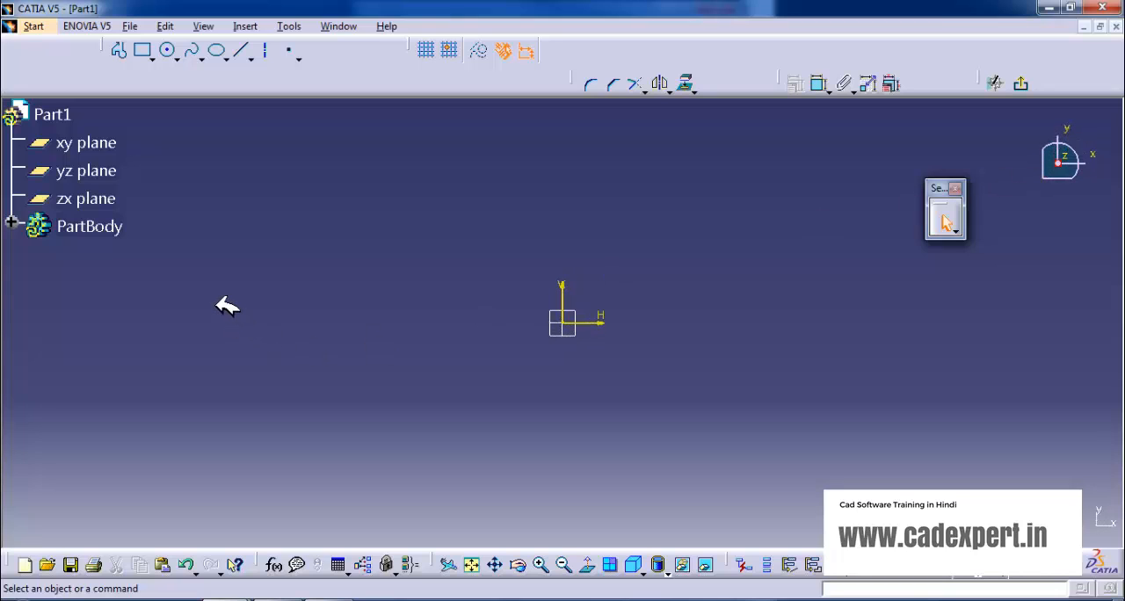
click(142, 50)
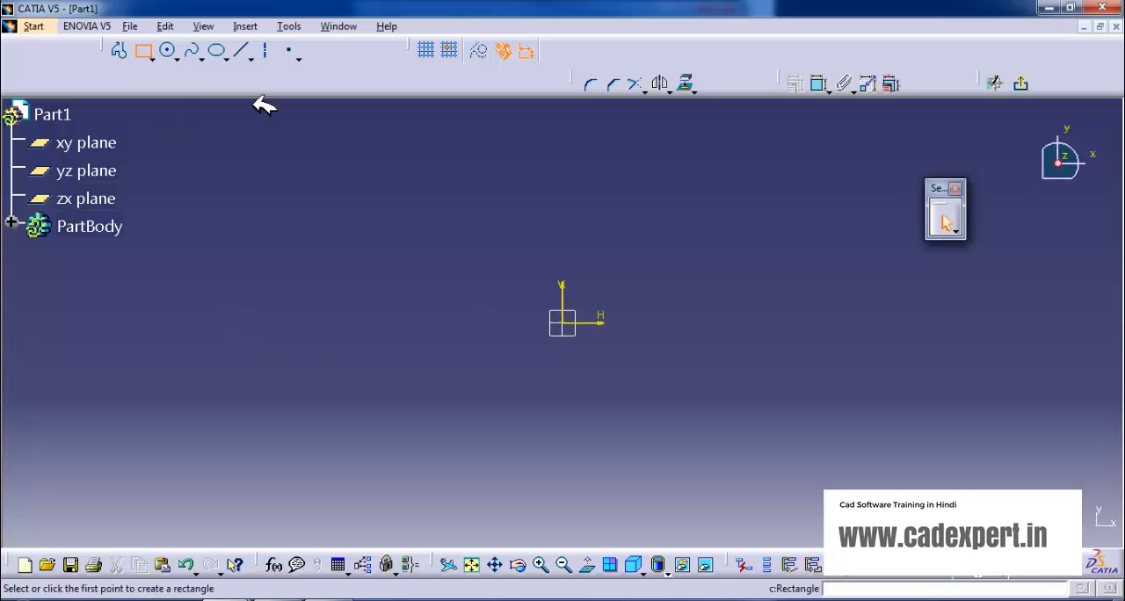
click(328, 205)
click(897, 455)
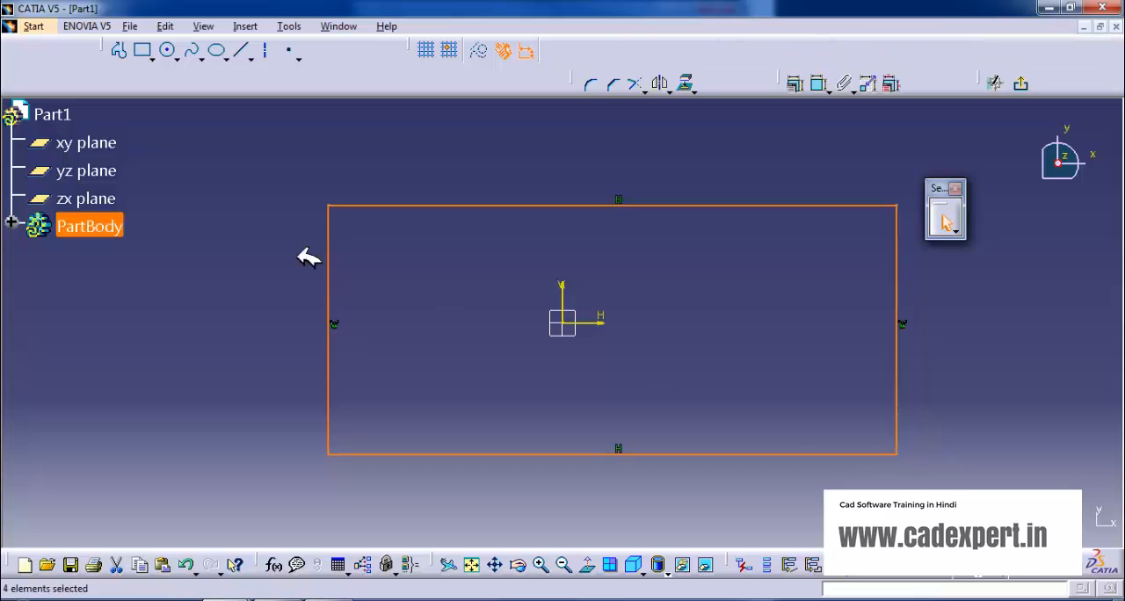
Draw two small rectangles inside the large one, one near its upper-left corner and one to the right of the origin.
click(145, 51)
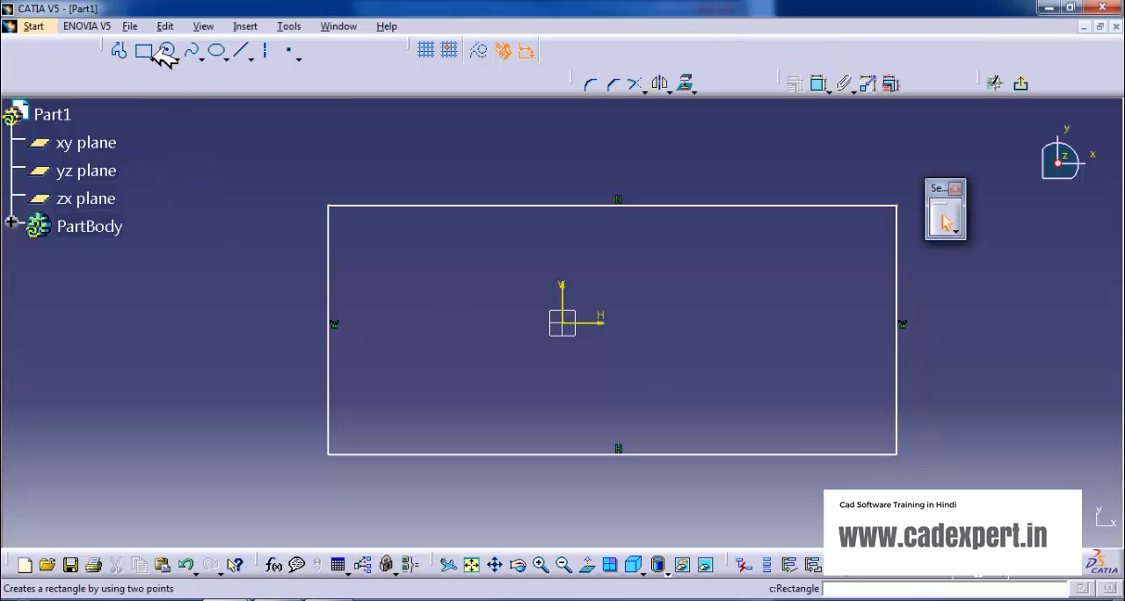
click(392, 244)
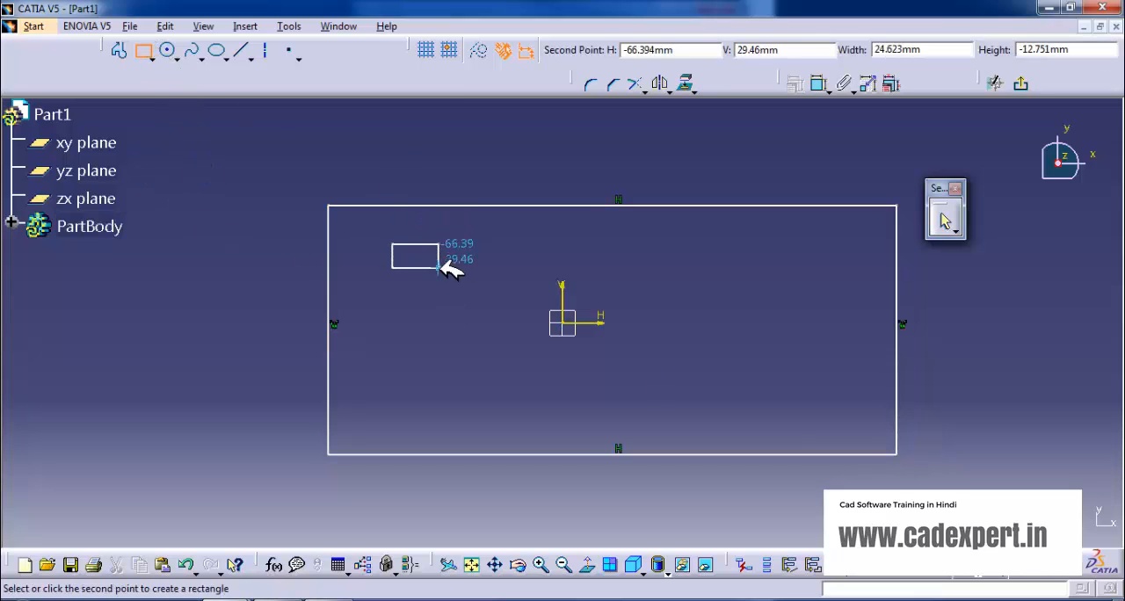
click(447, 282)
click(145, 51)
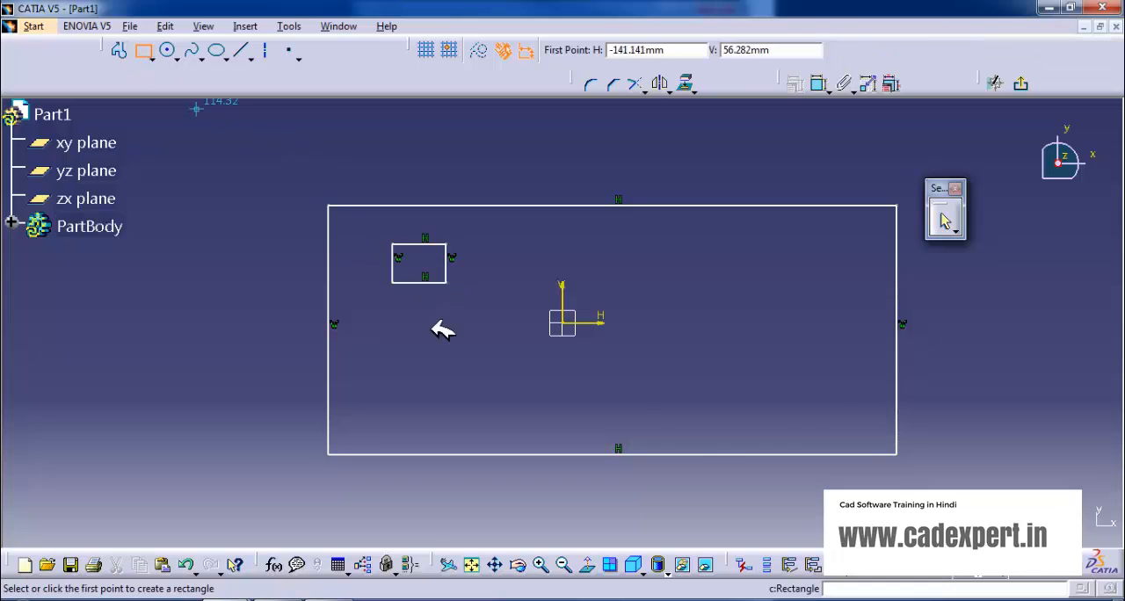
click(718, 301)
click(780, 339)
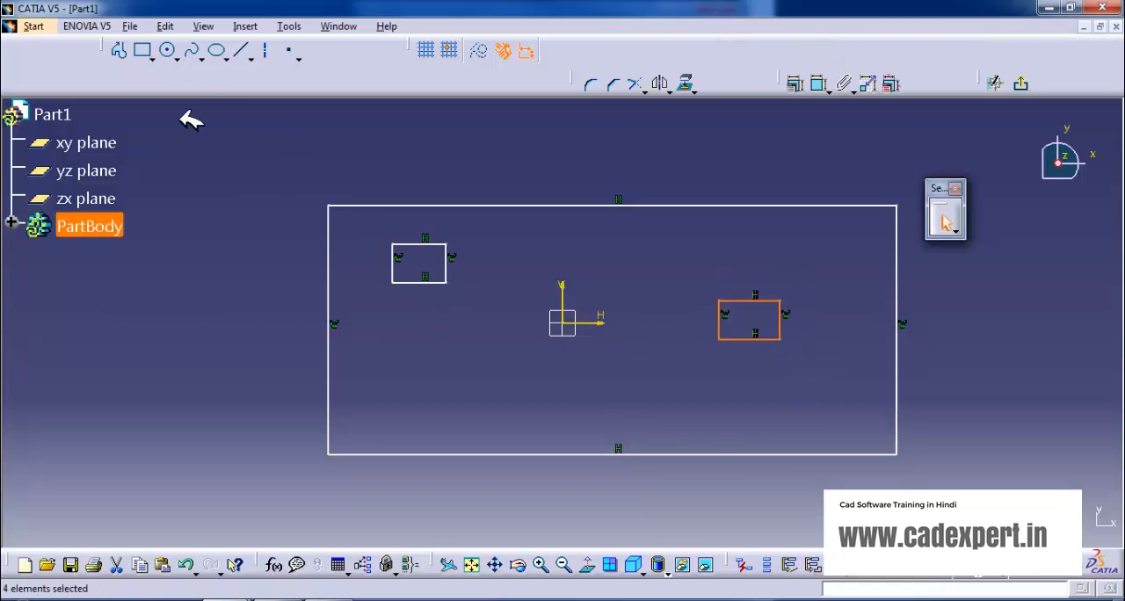
Draw two circles of about 16 mm radius in the lower half of the large rectangle and exit the sketch.
click(173, 48)
click(454, 390)
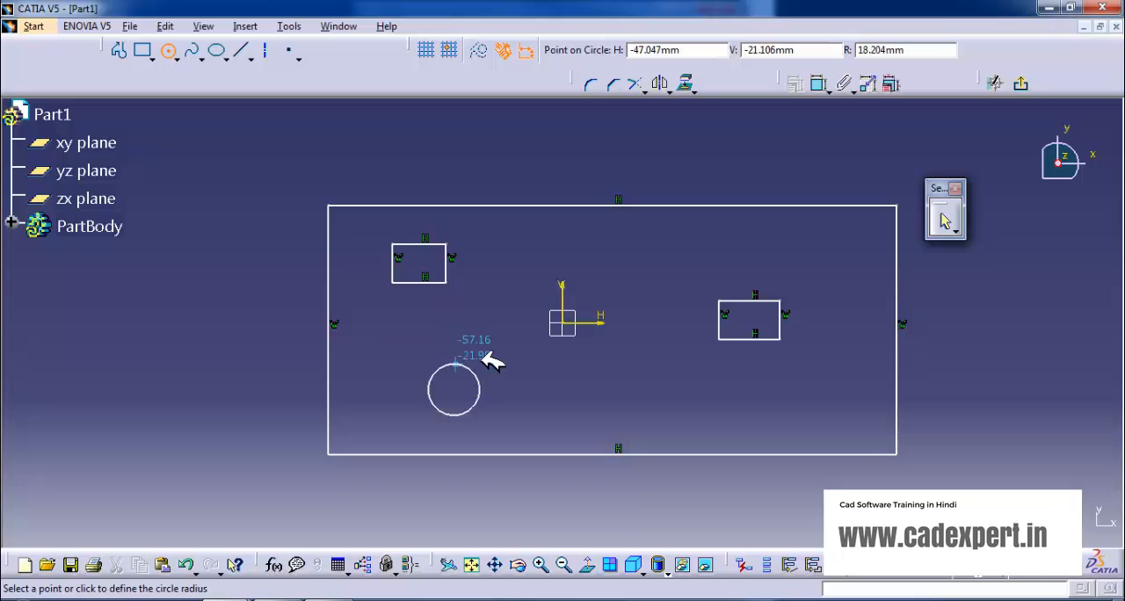
click(480, 375)
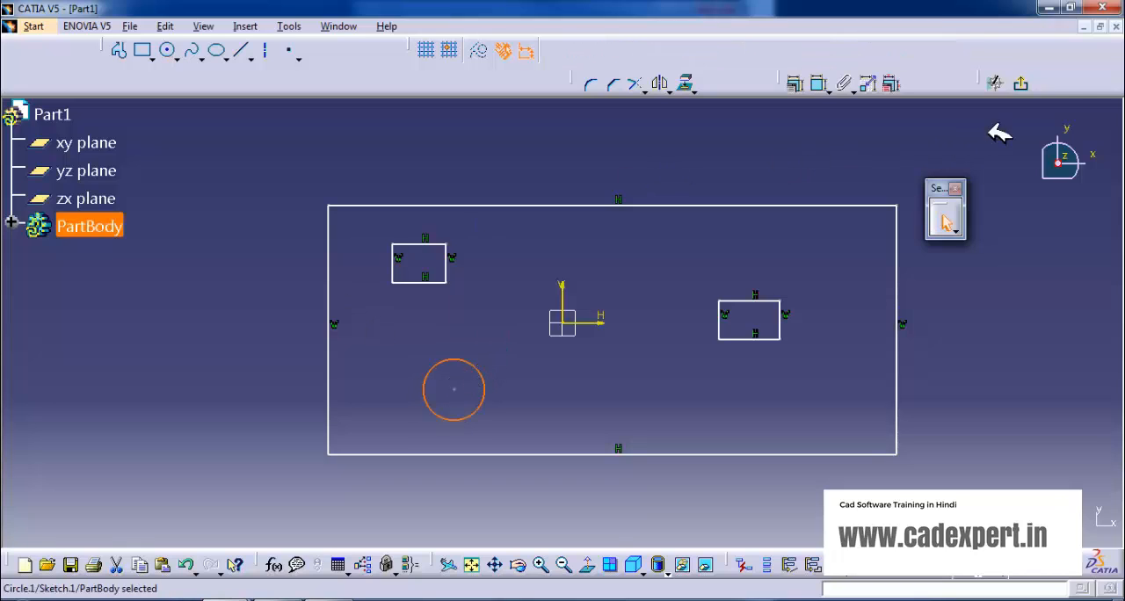
click(167, 50)
click(667, 393)
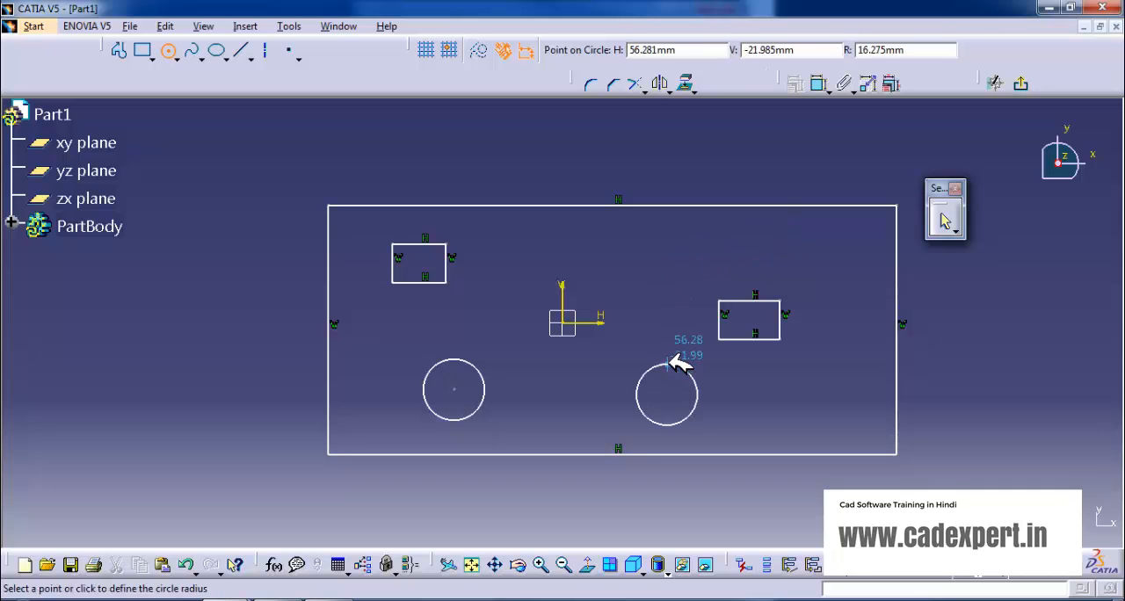
click(682, 367)
click(1022, 84)
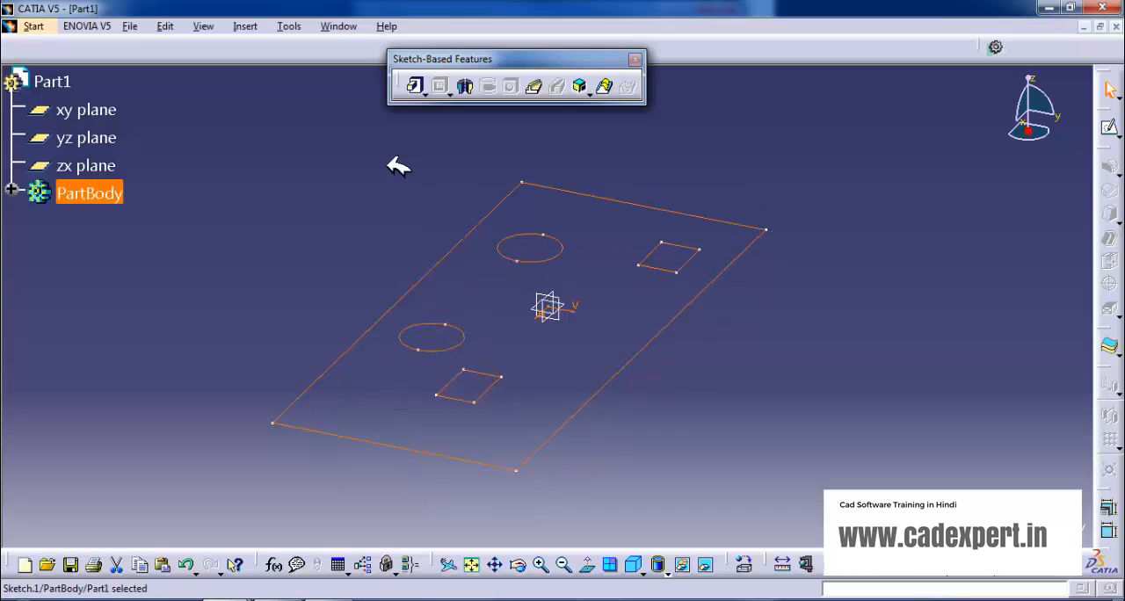
Try extruding the whole sketch as a single 20 mm pad, and undo the pad.
click(418, 87)
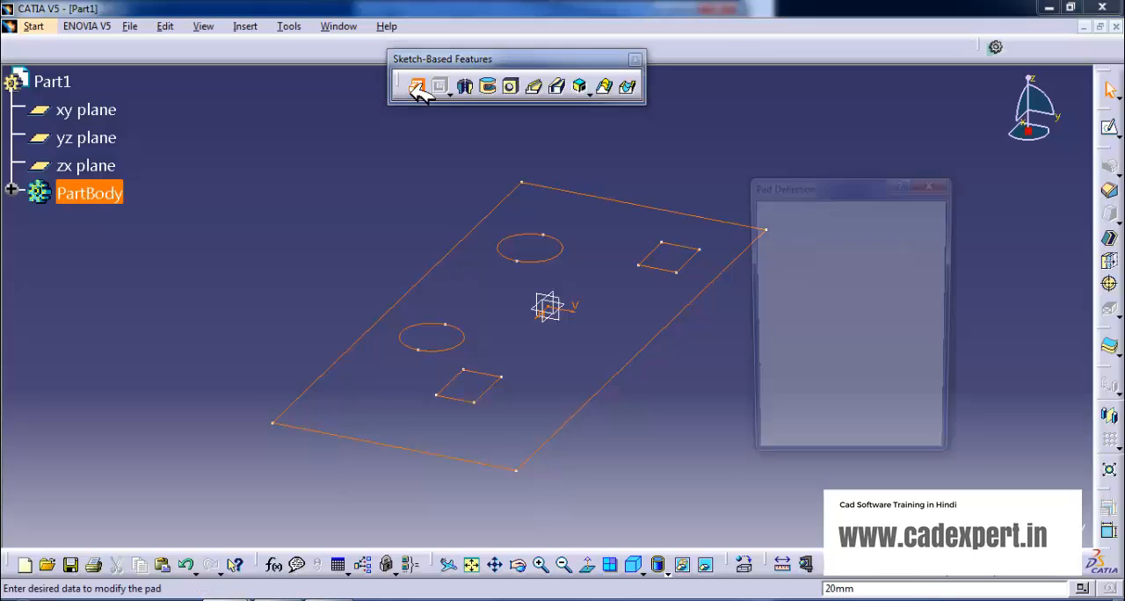
click(791, 449)
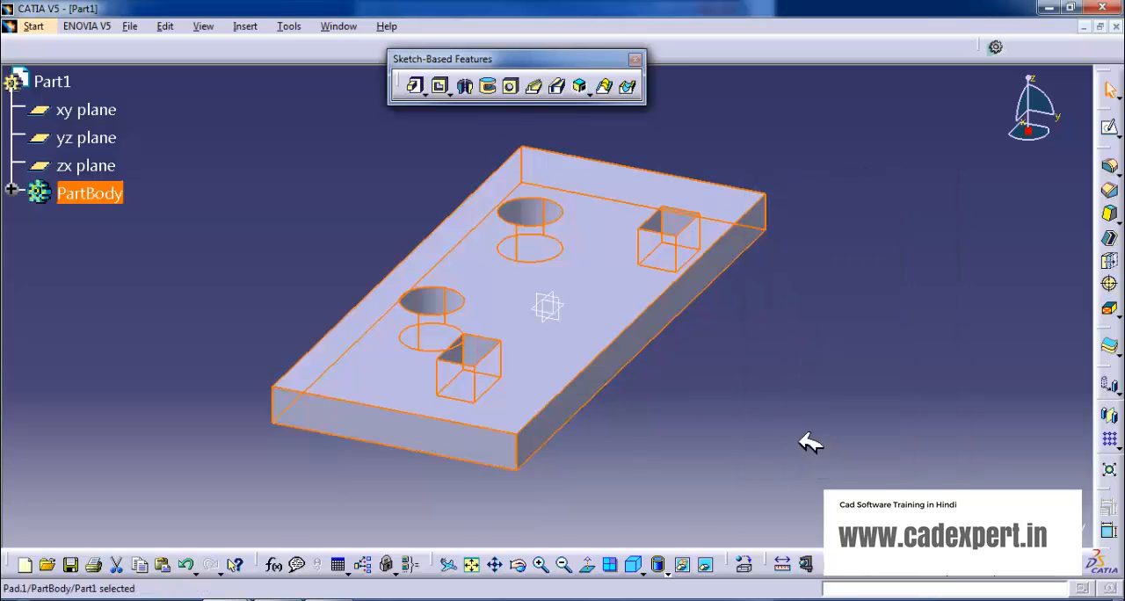
middle_drag(759, 349, 466, 519)
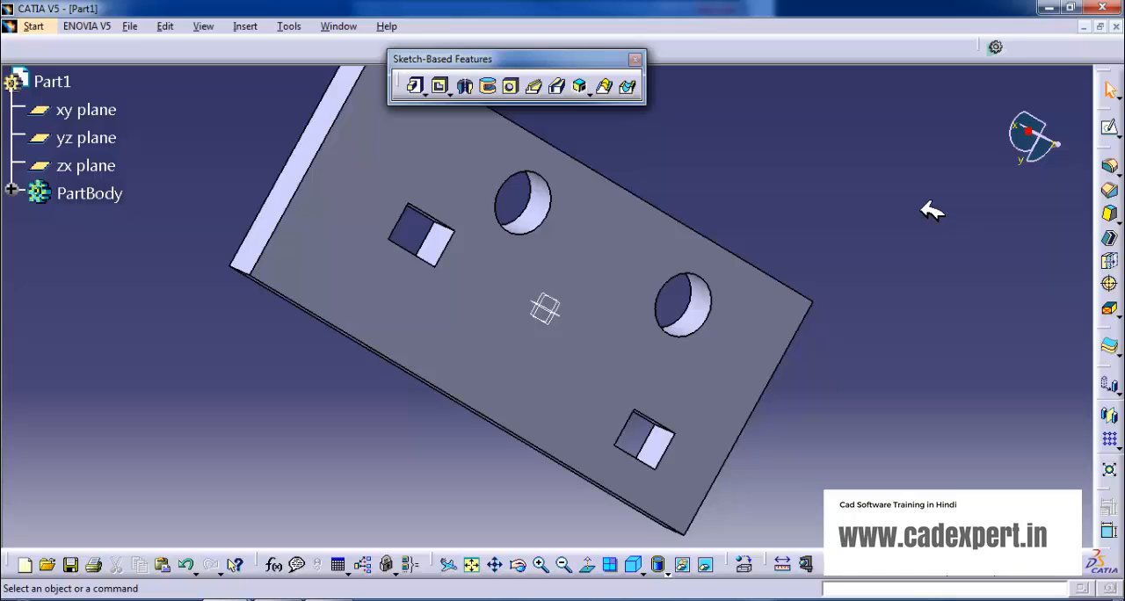
click(596, 327)
key(ctrl+z)
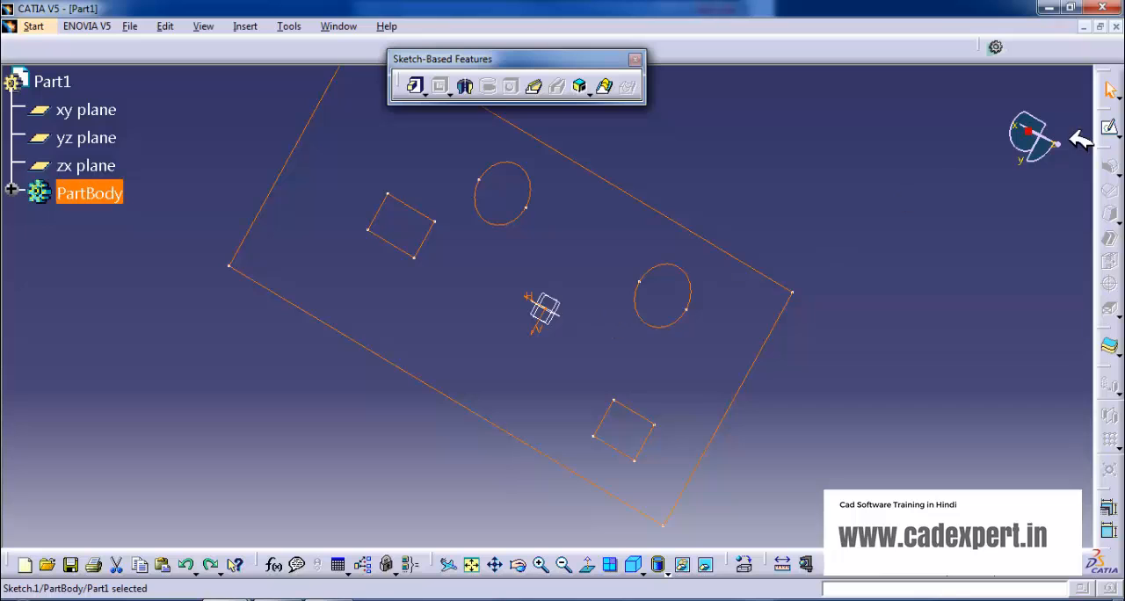
Start a Multi-Pad on the sketch and set the first-limit length of extrusion domain 1, a small rectangle, to 50 mm.
mouse_move(633, 211)
middle_down()
mouse_move(464, 193)
mouse_move(428, 169)
middle_up()
click(426, 91)
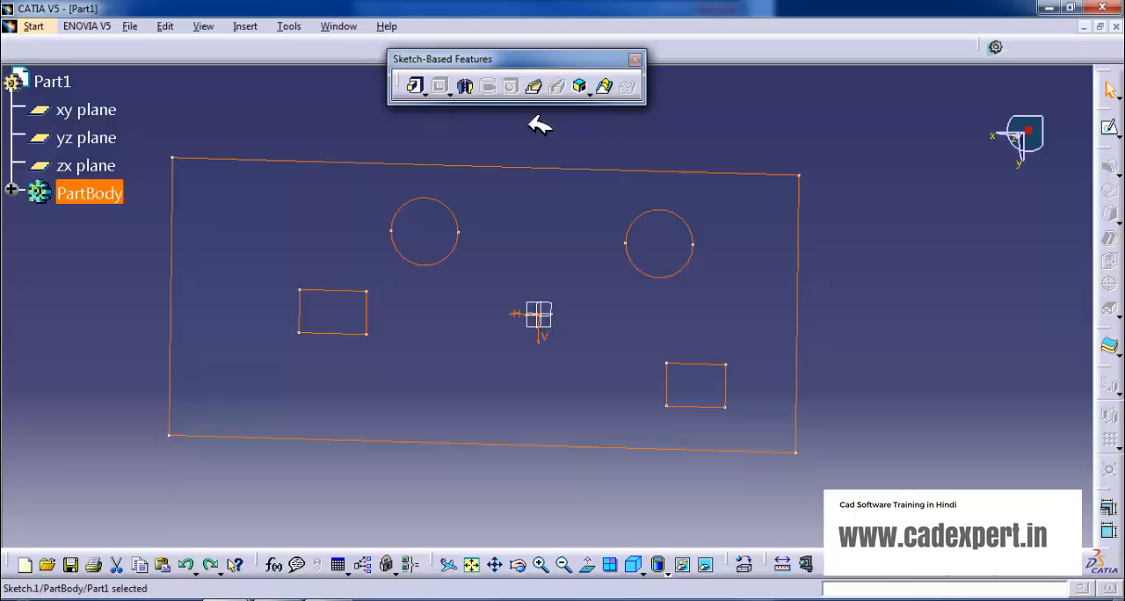
click(429, 91)
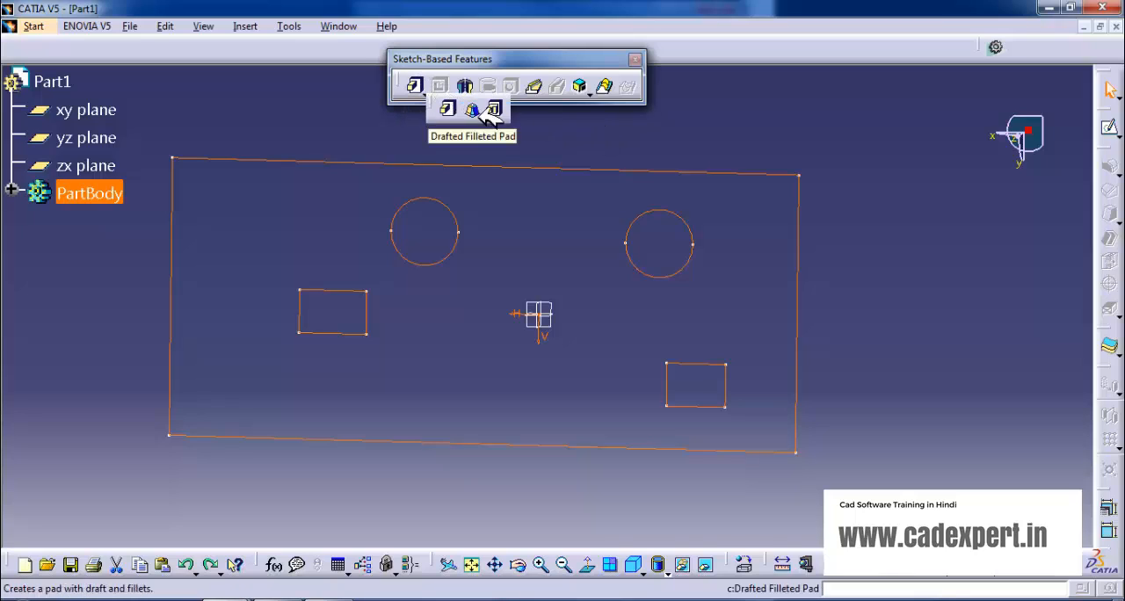
click(501, 105)
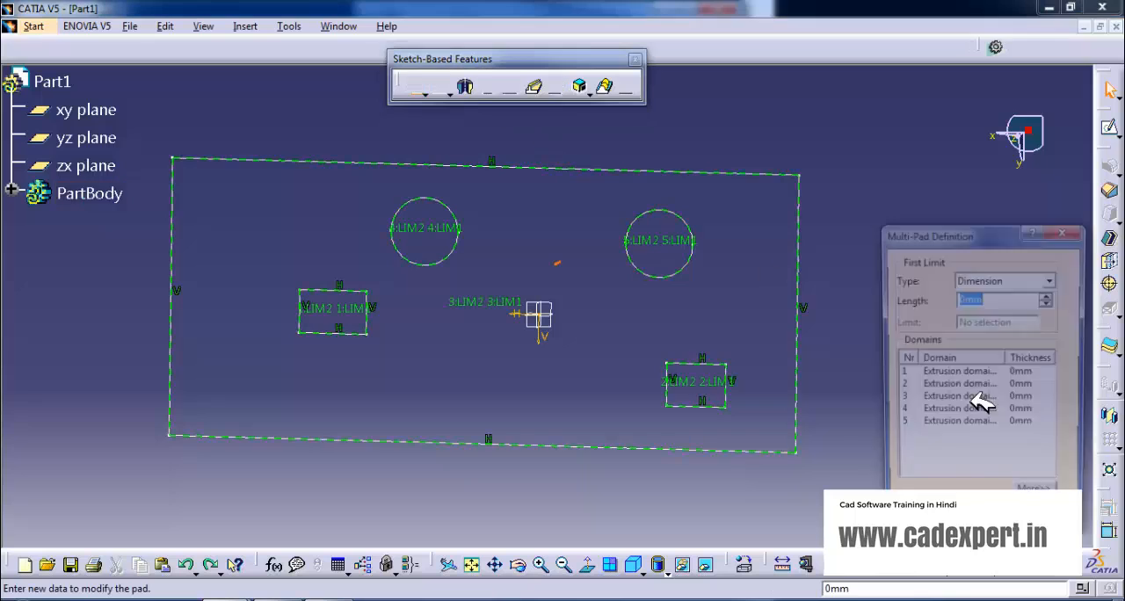
mouse_move(546, 488)
middle_down()
mouse_move(557, 371)
mouse_move(633, 287)
mouse_move(514, 318)
middle_up()
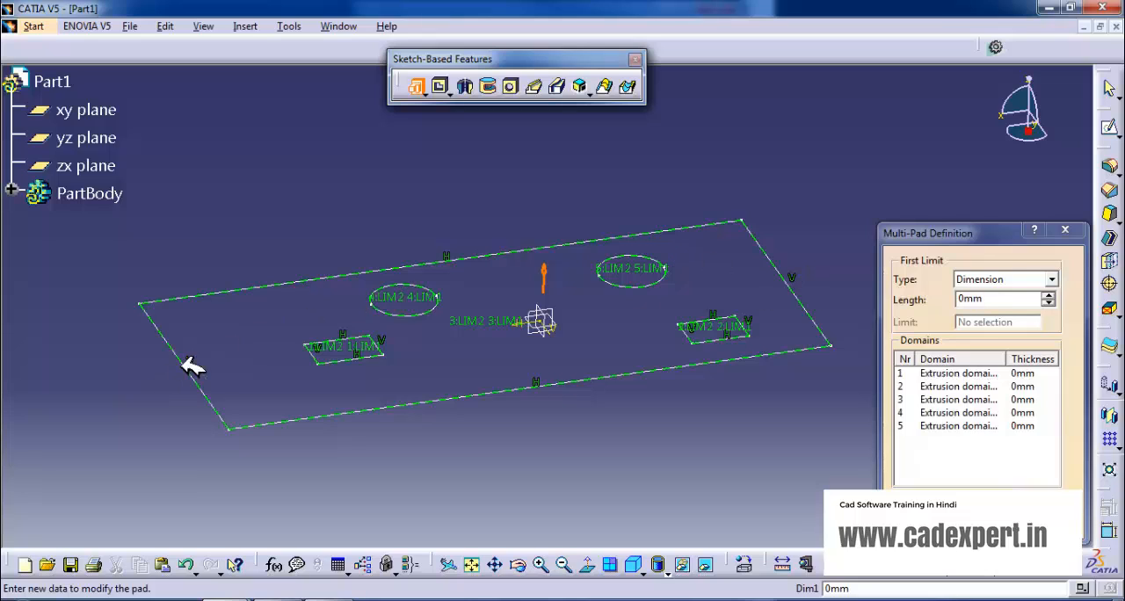
click(982, 376)
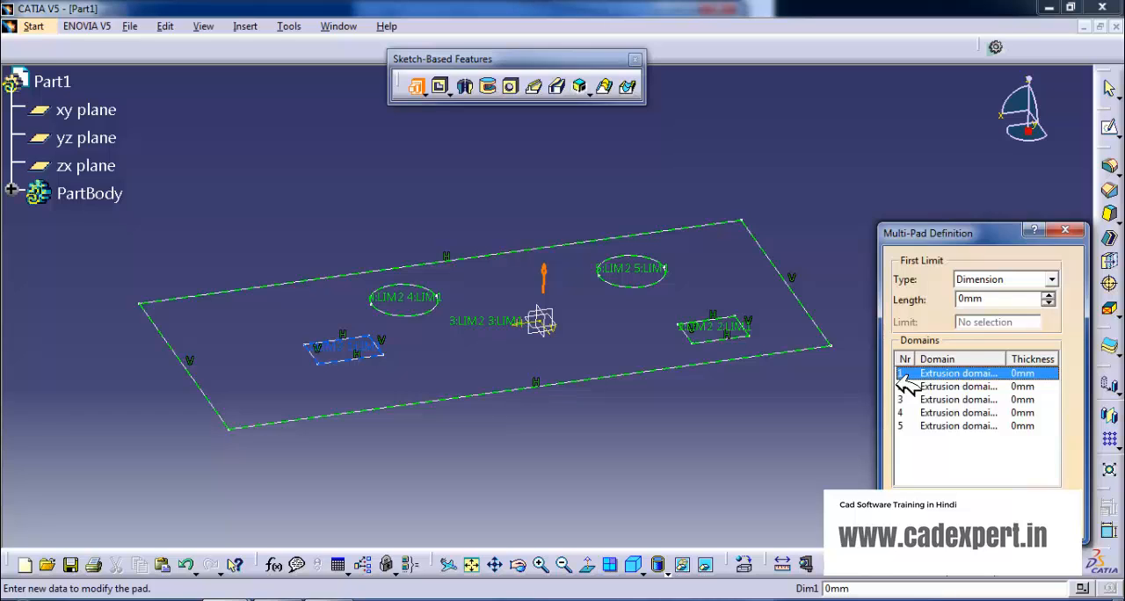
click(1052, 280)
click(985, 299)
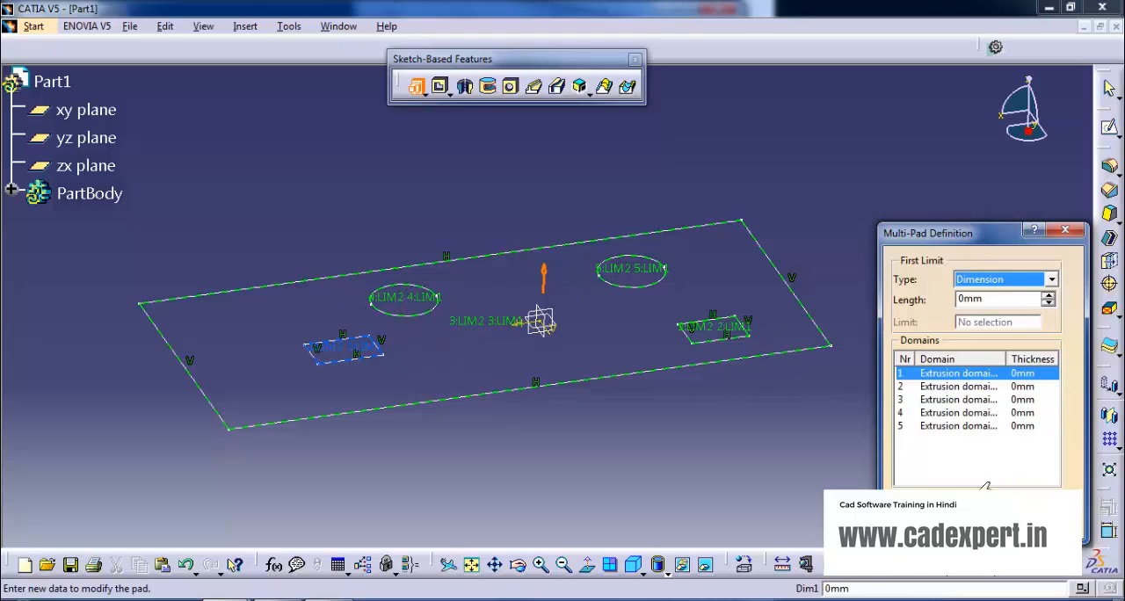
click(987, 486)
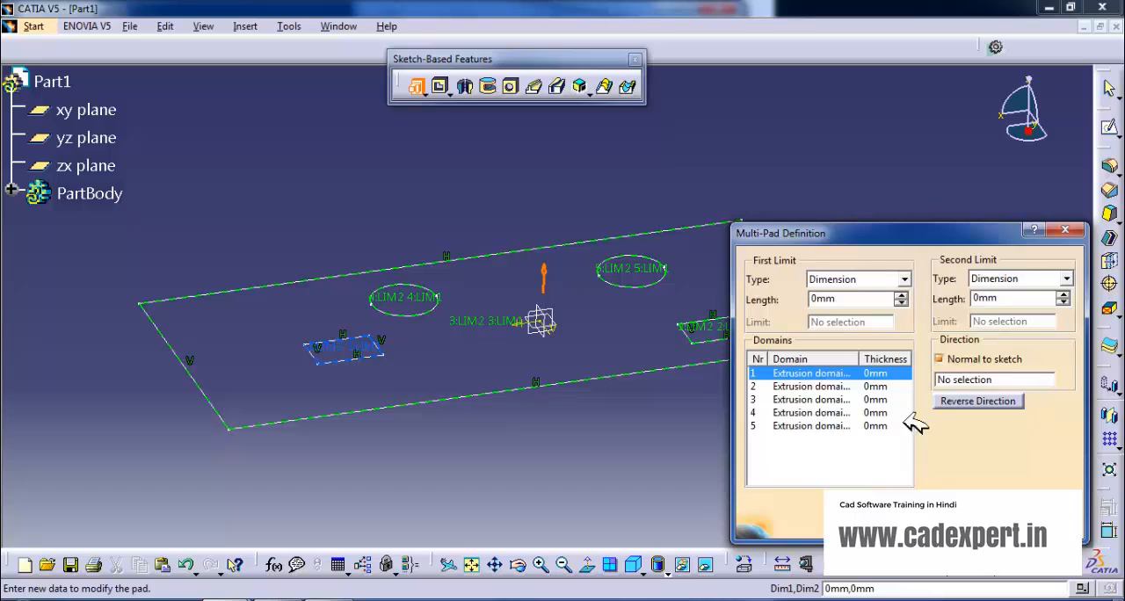
click(886, 486)
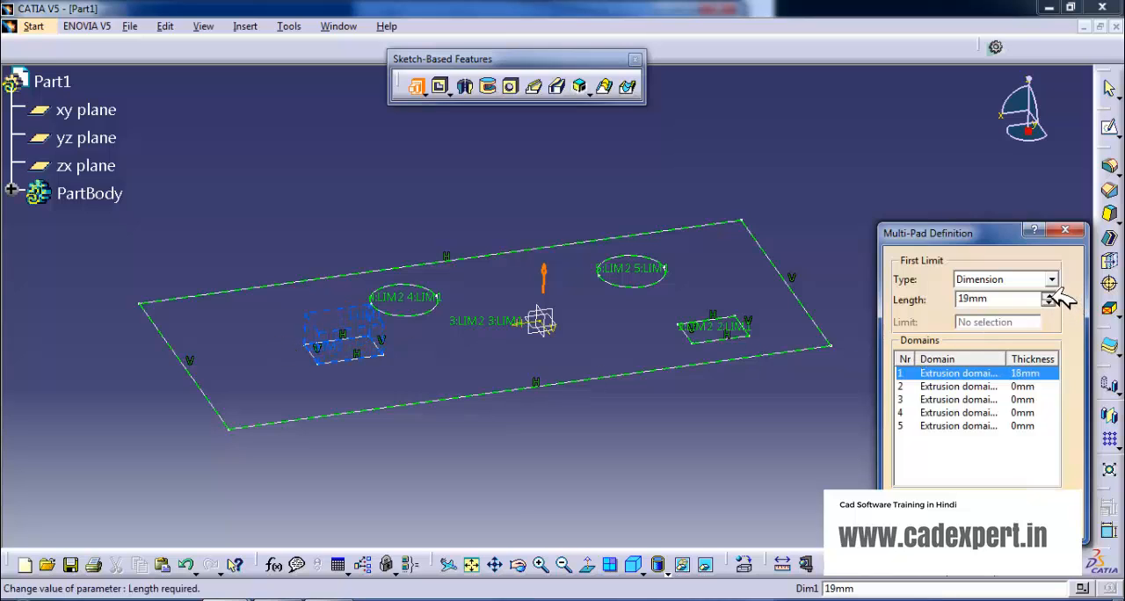
click(1049, 295)
click(1049, 295)
click(1049, 296)
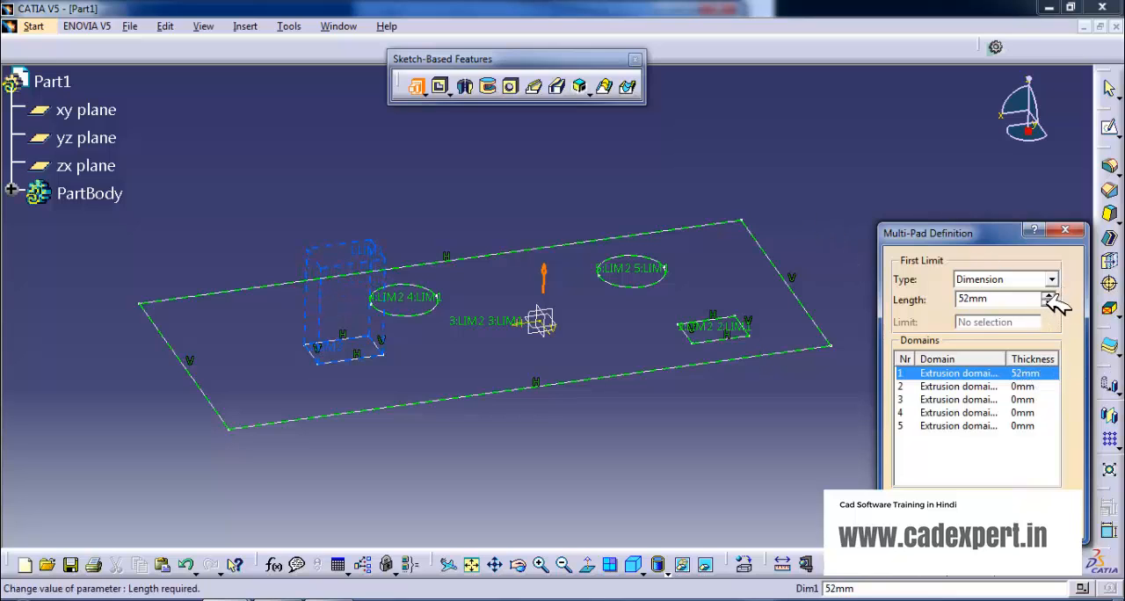
Set the first-limit length of extrusion domain 2, the other small rectangle, to 30 mm.
click(996, 387)
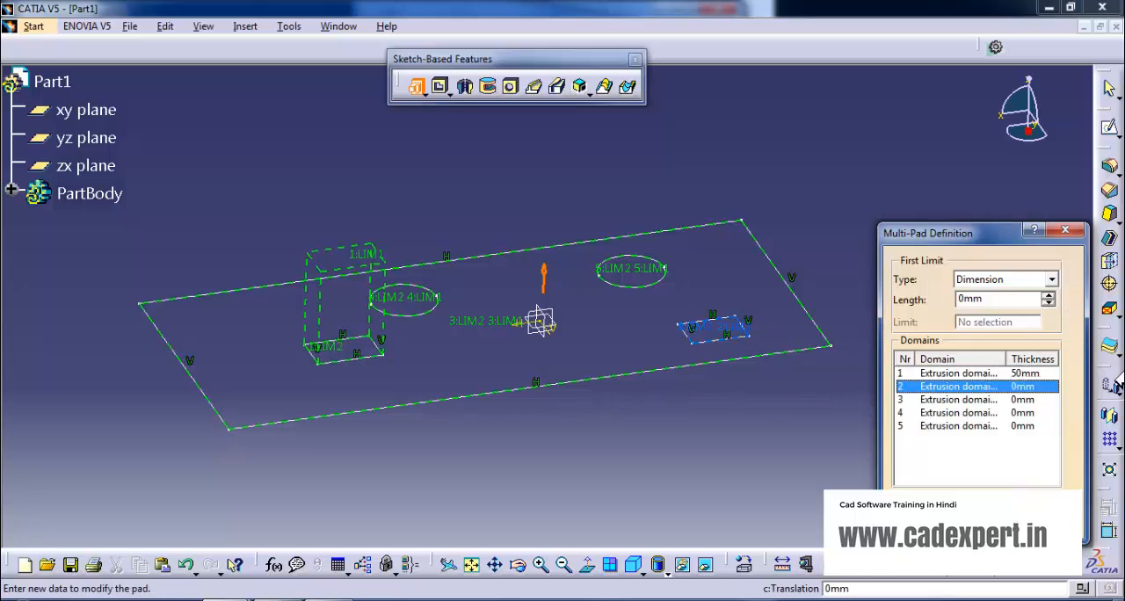
click(1049, 294)
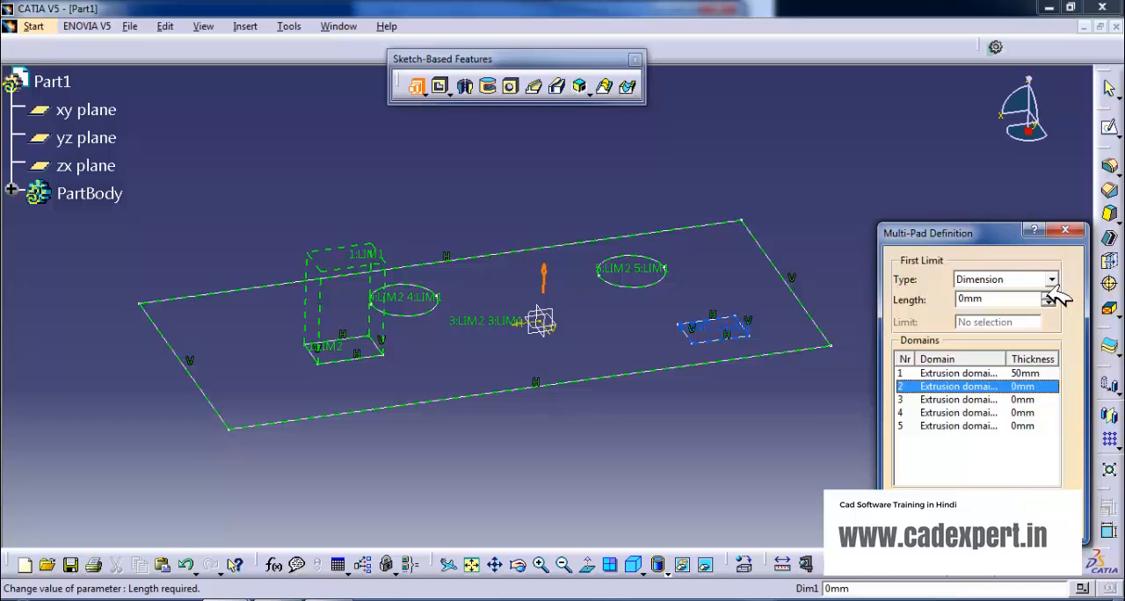
click(1050, 295)
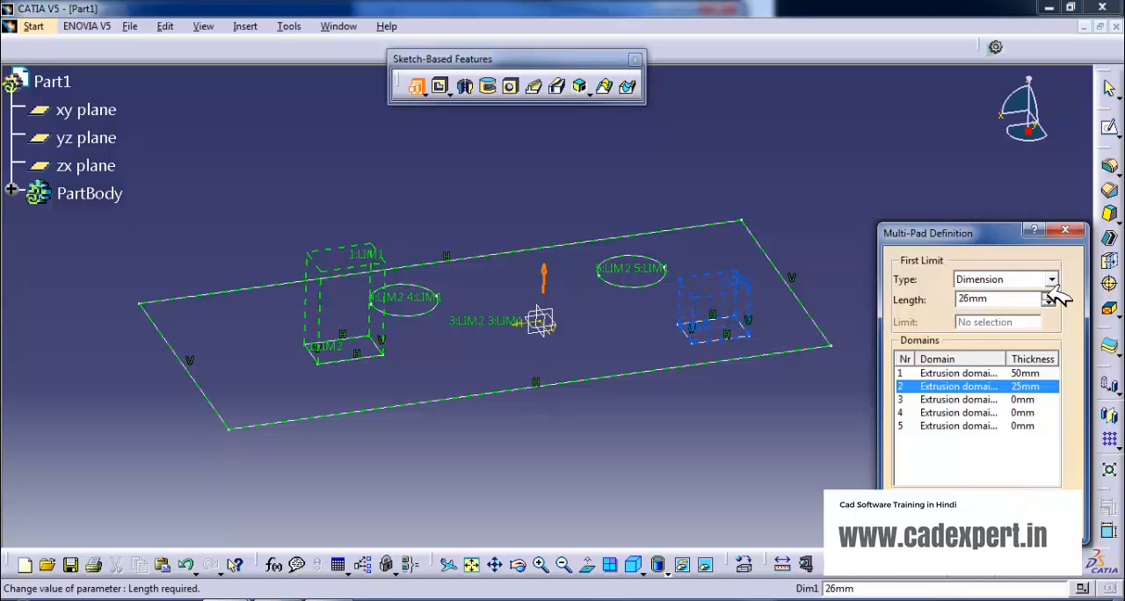
click(1049, 295)
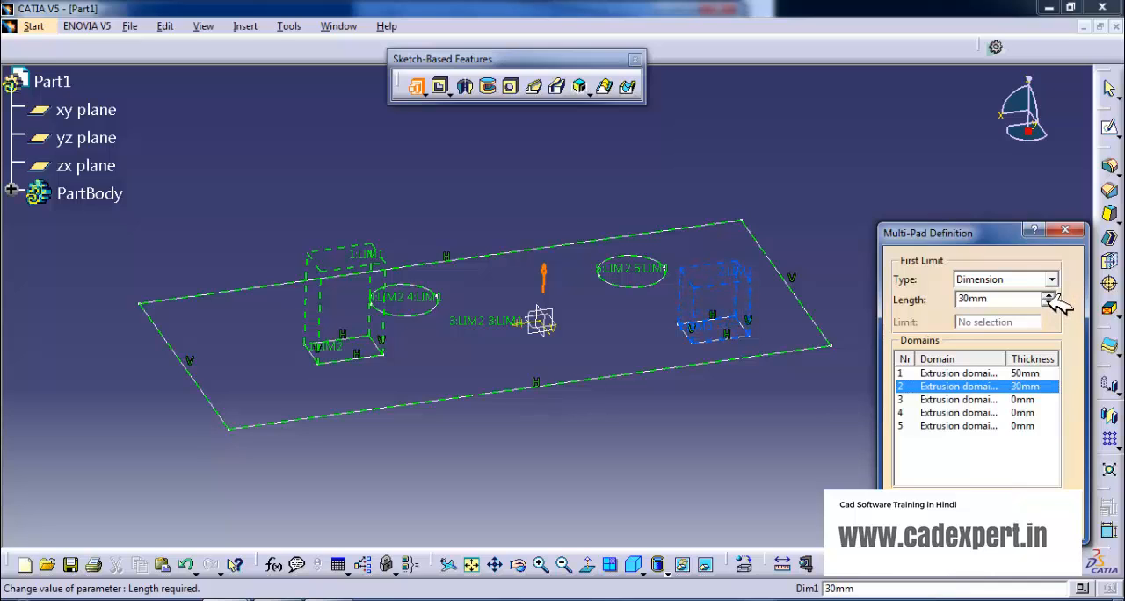
Set the first-limit length of extrusion domain 3, the large outer rectangle, to 15 mm.
click(954, 400)
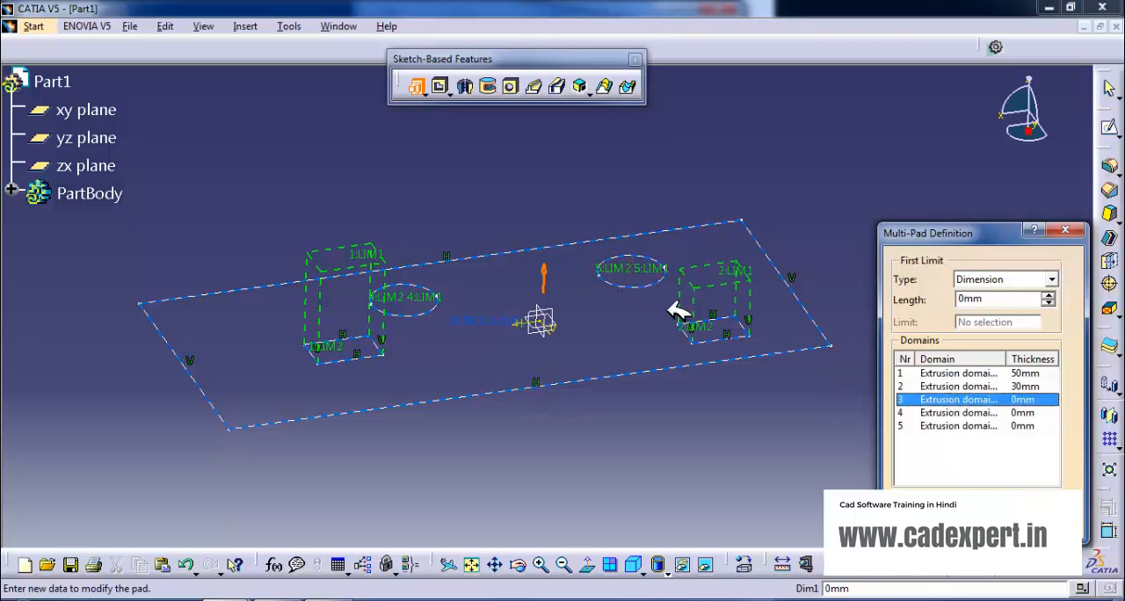
click(1050, 295)
drag(1049, 295, 1049, 296)
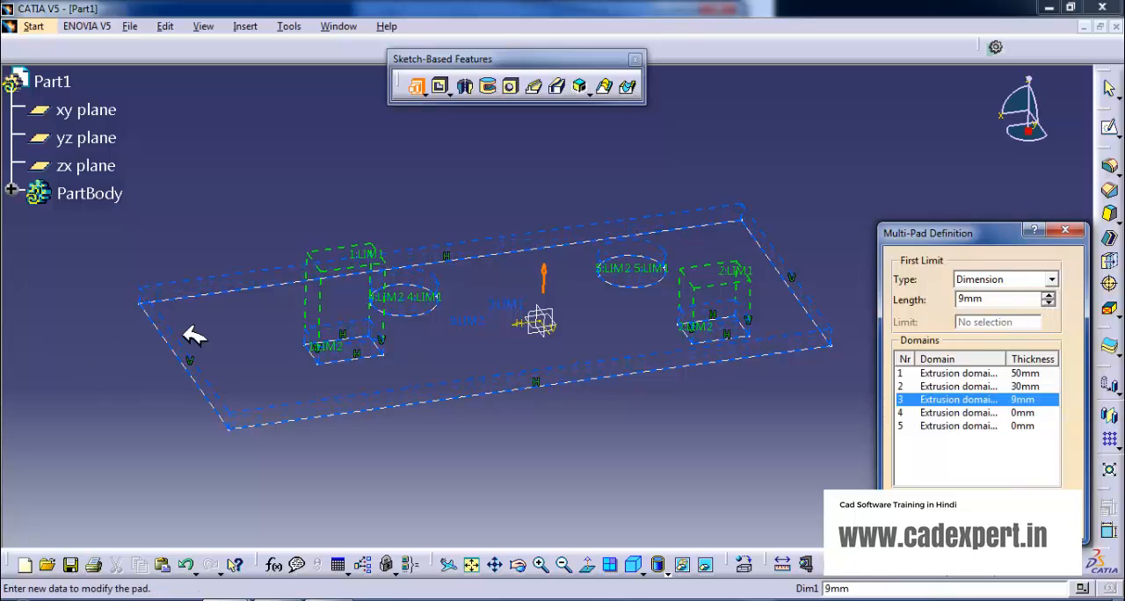
click(1049, 295)
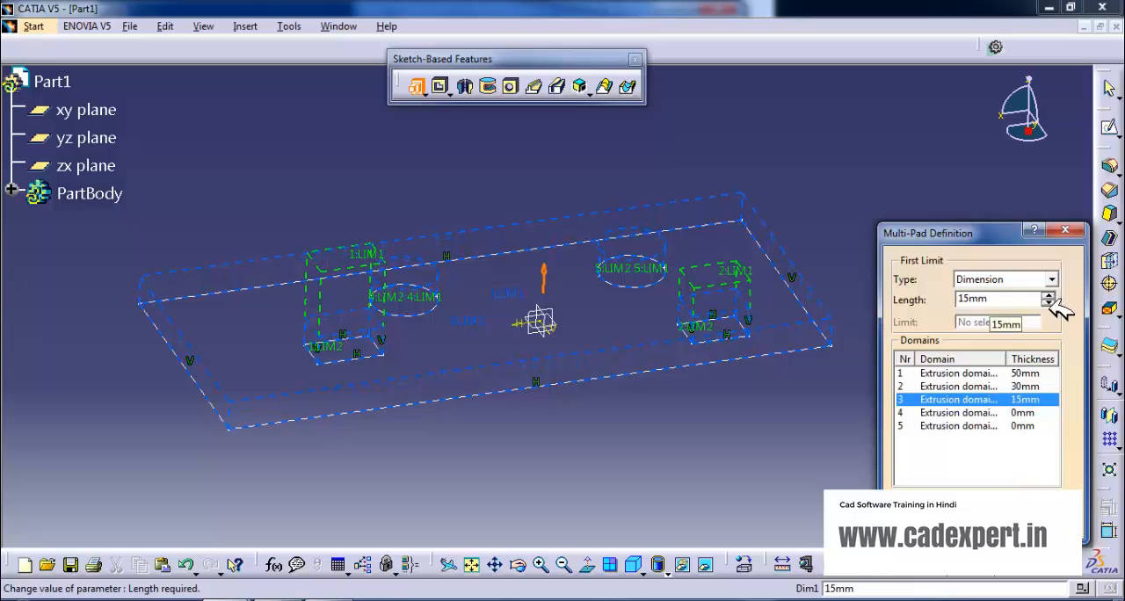
Set the first-limit length of extrusion domain 4, one of the circles, to 30 mm.
click(983, 413)
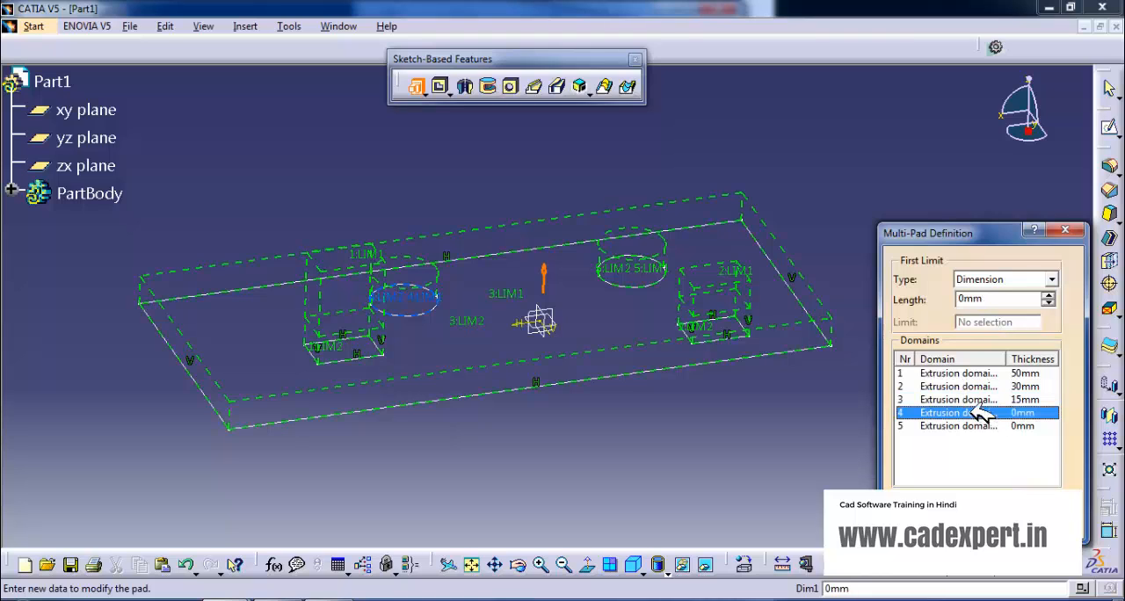
click(1050, 296)
click(1050, 295)
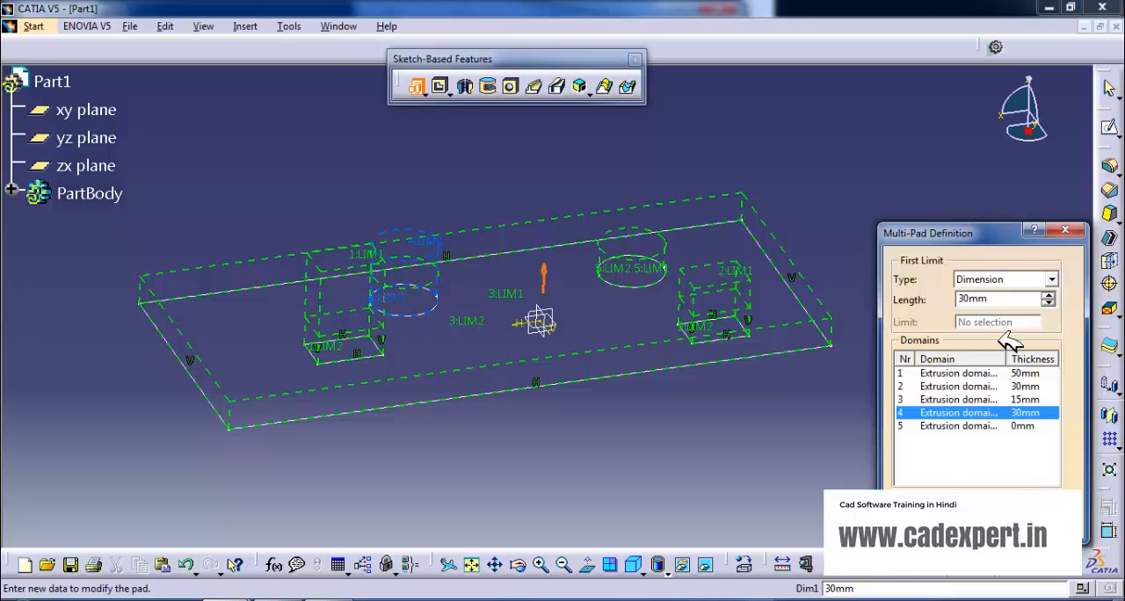
Set the first-limit length of extrusion domain 5, the other circle, to about 28 mm and create the multi-pad.
click(1036, 426)
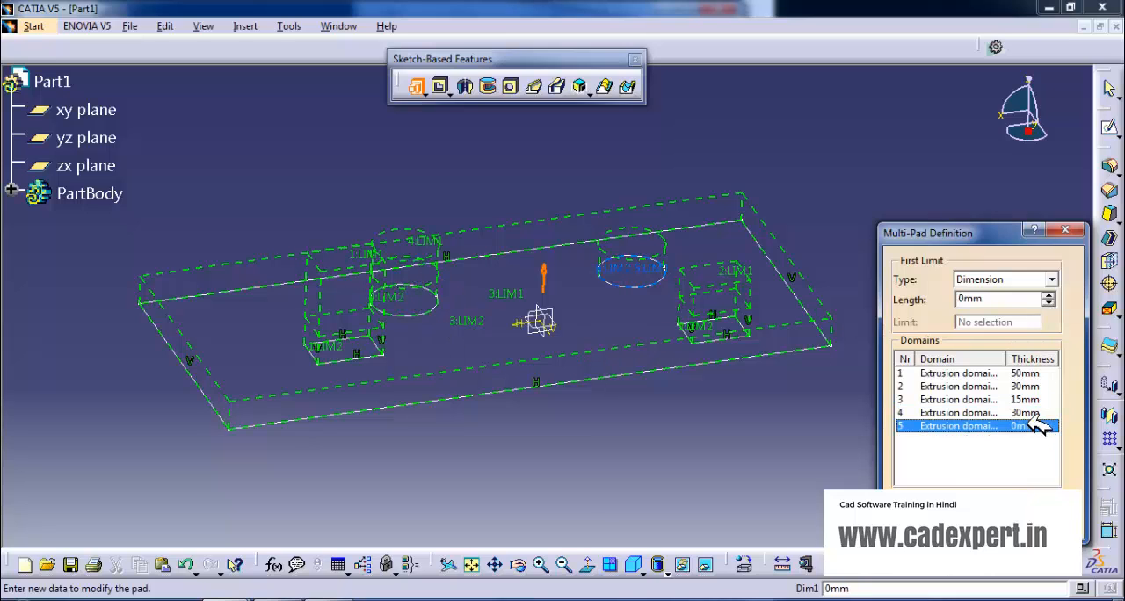
click(1050, 294)
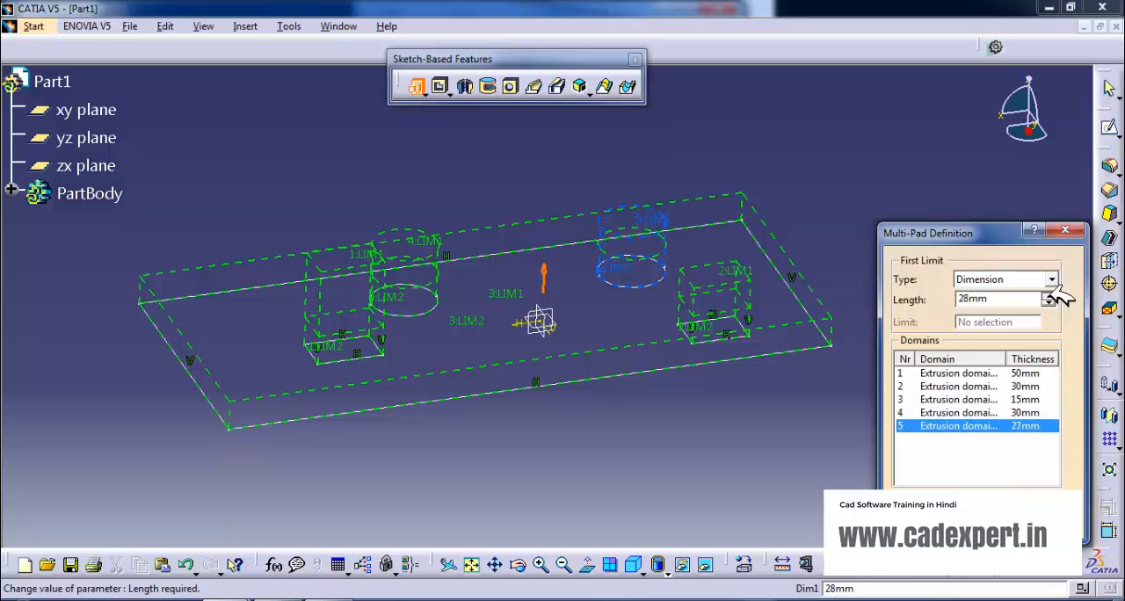
click(1049, 294)
click(935, 529)
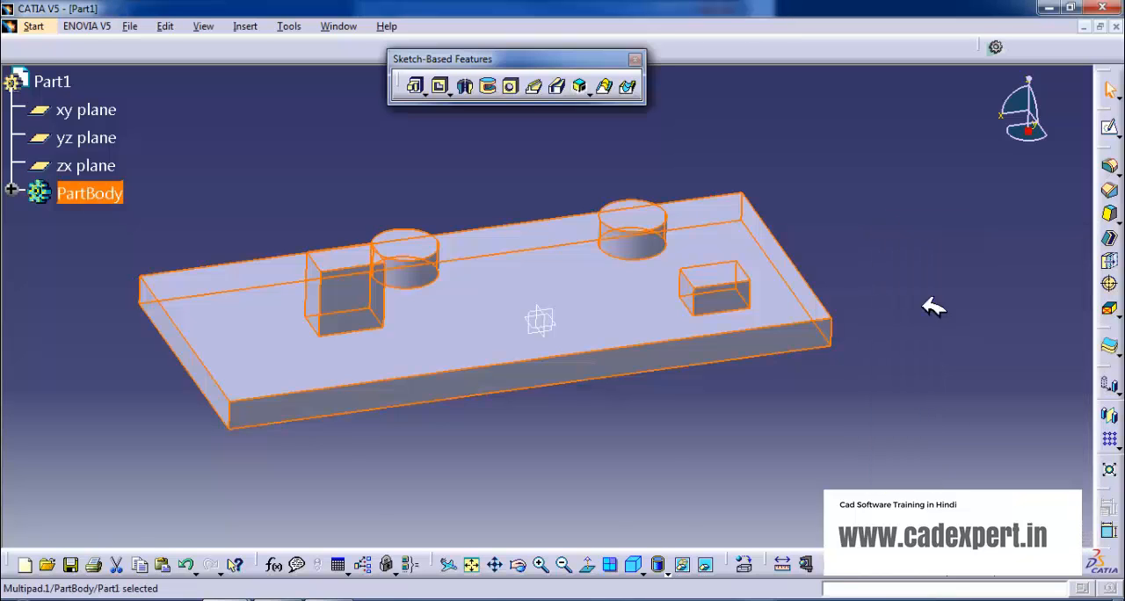
Open a new sketch on the plate's flat face, opposite the raised blocks and cylinders.
middle_drag(522, 155, 278, 261)
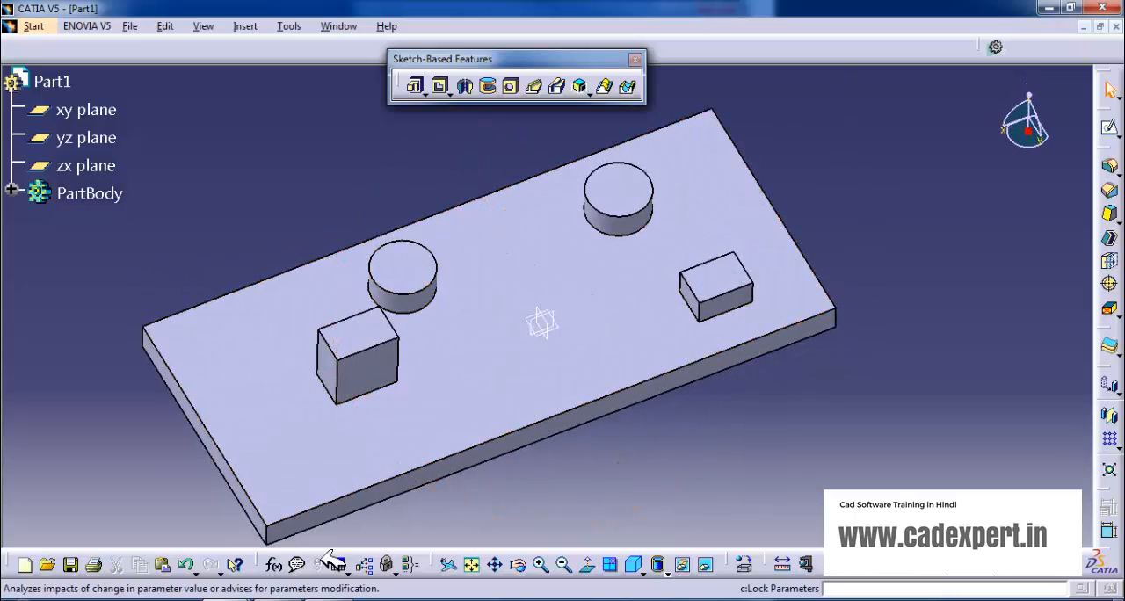
middle_drag(403, 420, 376, 414)
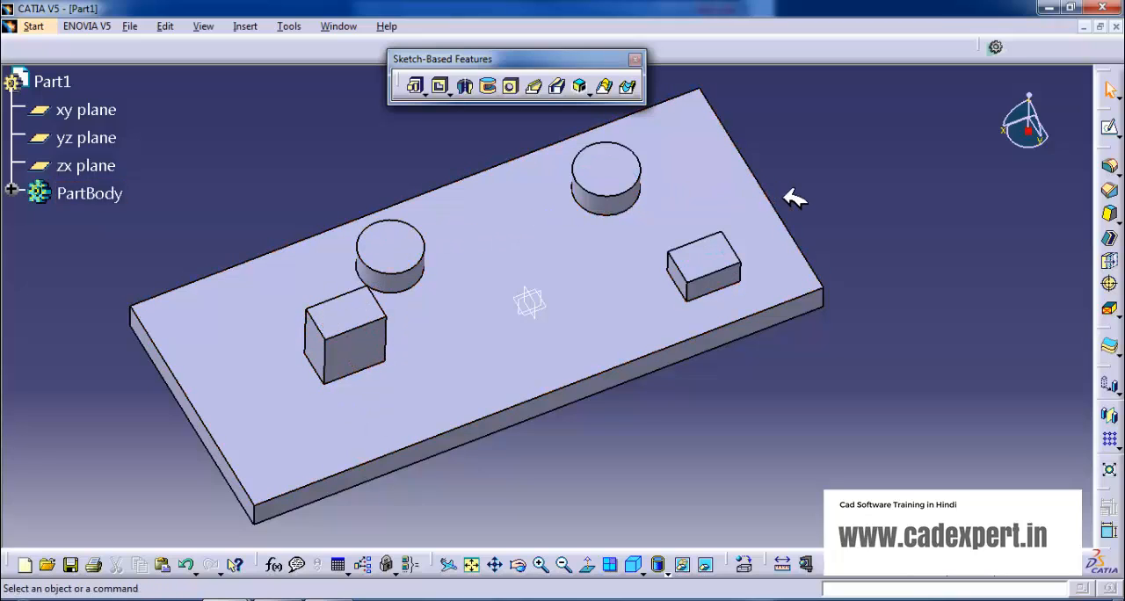
click(436, 89)
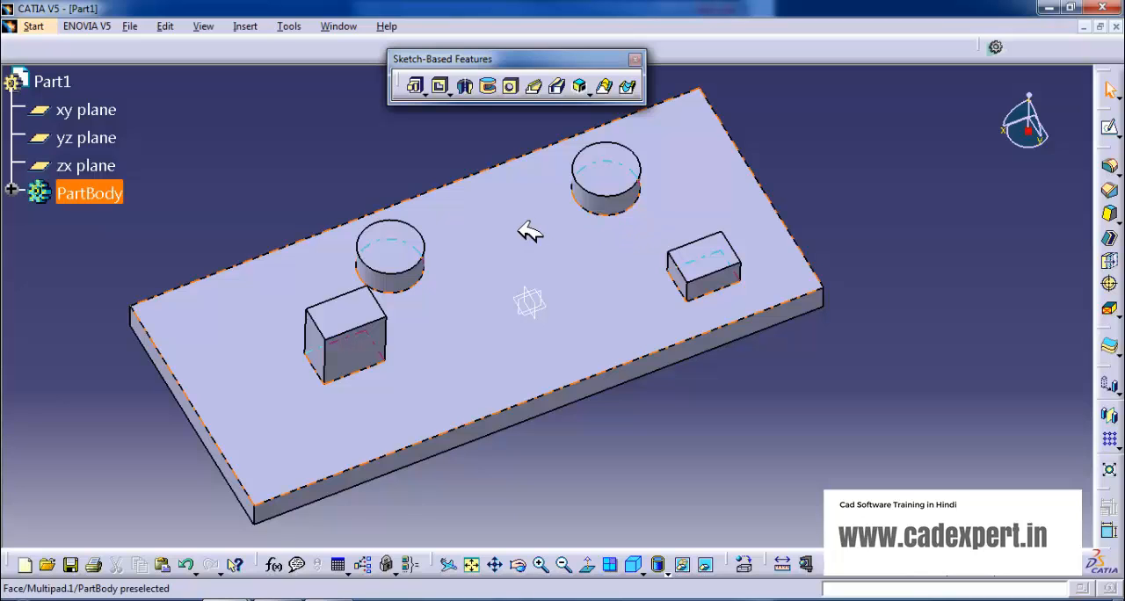
middle_drag(636, 434, 479, 162)
middle_drag(562, 416, 633, 334)
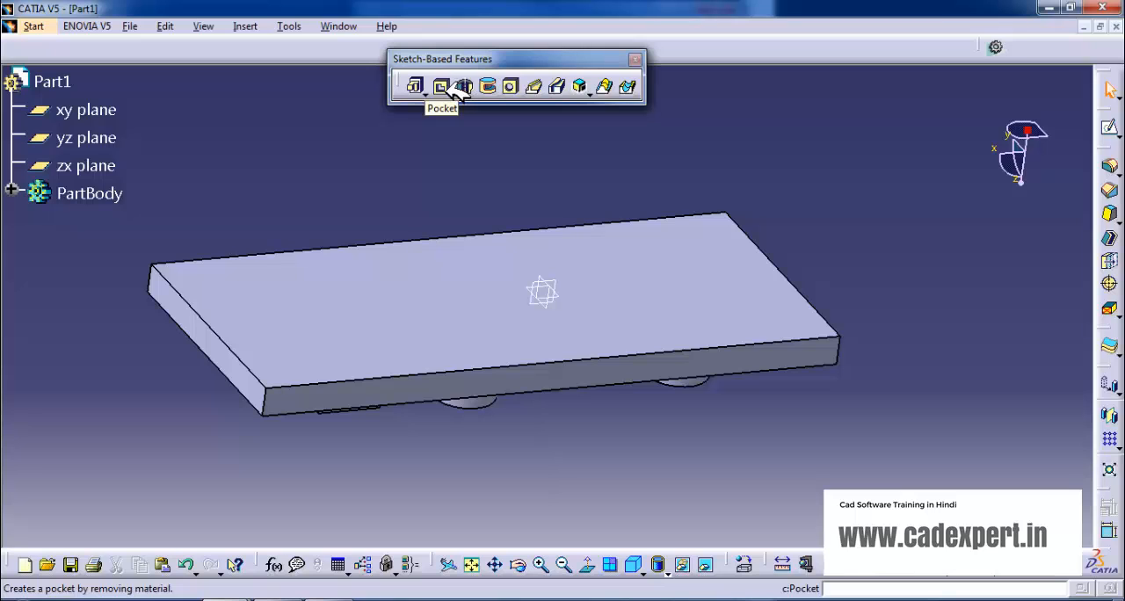
middle_drag(636, 352, 799, 306)
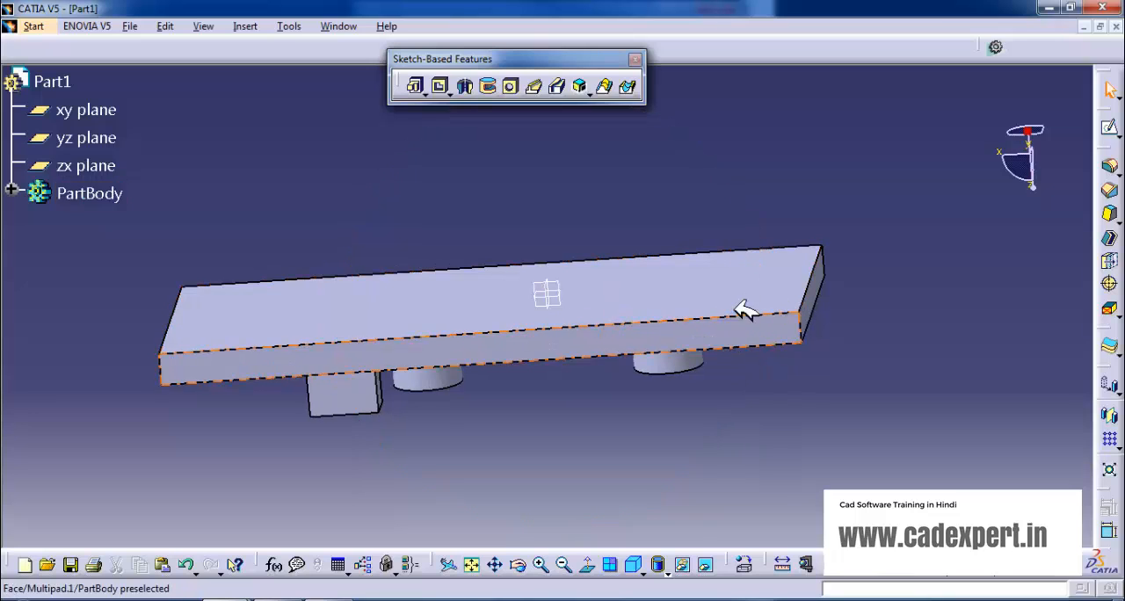
middle_drag(266, 337, 515, 284)
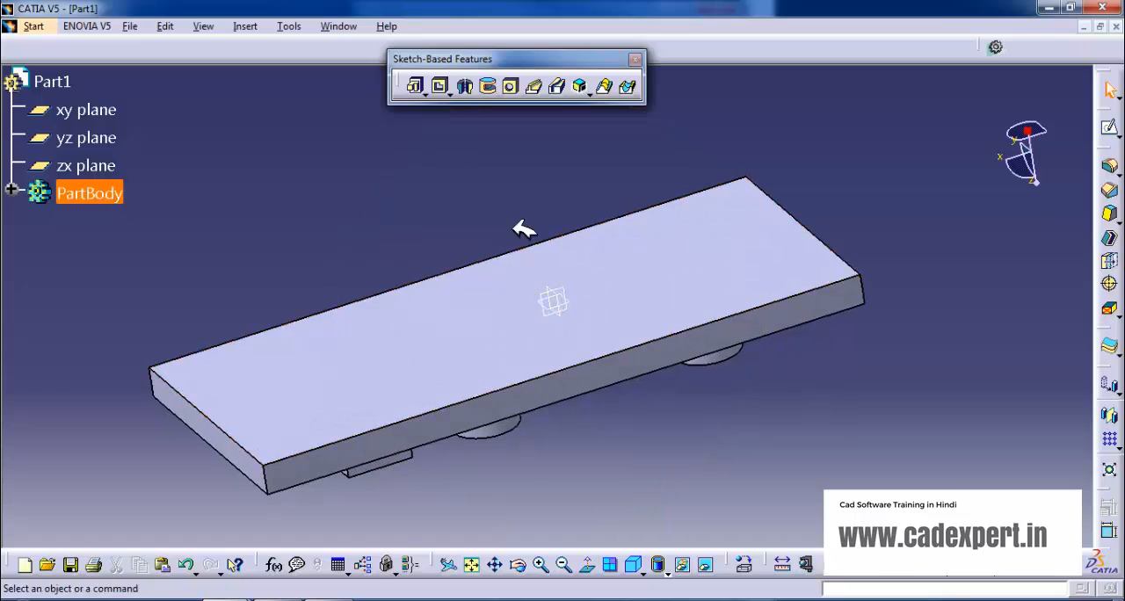
click(516, 290)
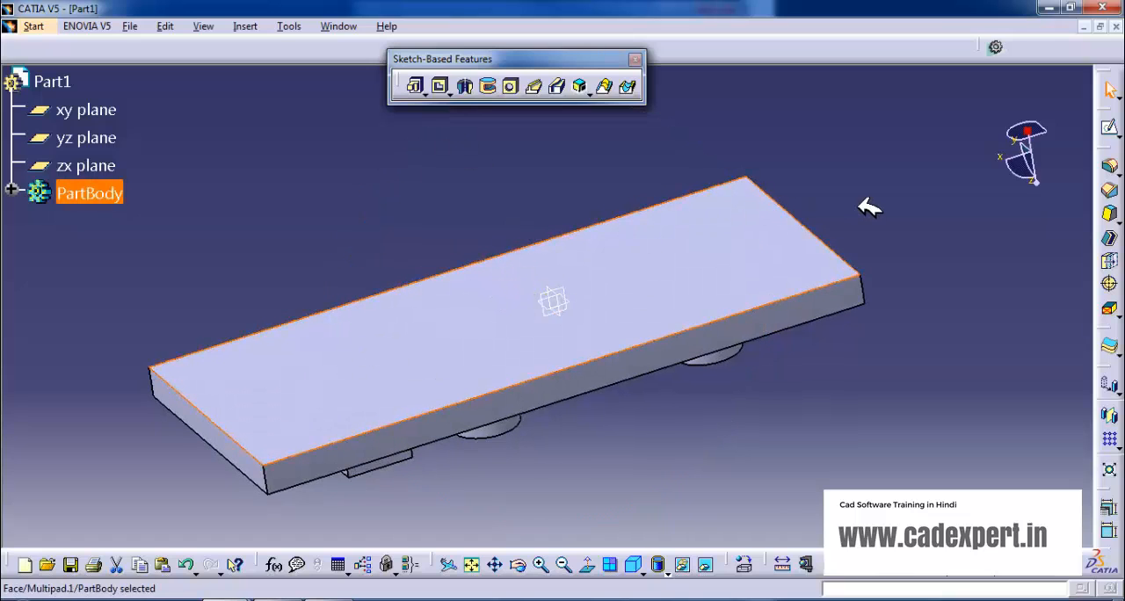
click(1110, 127)
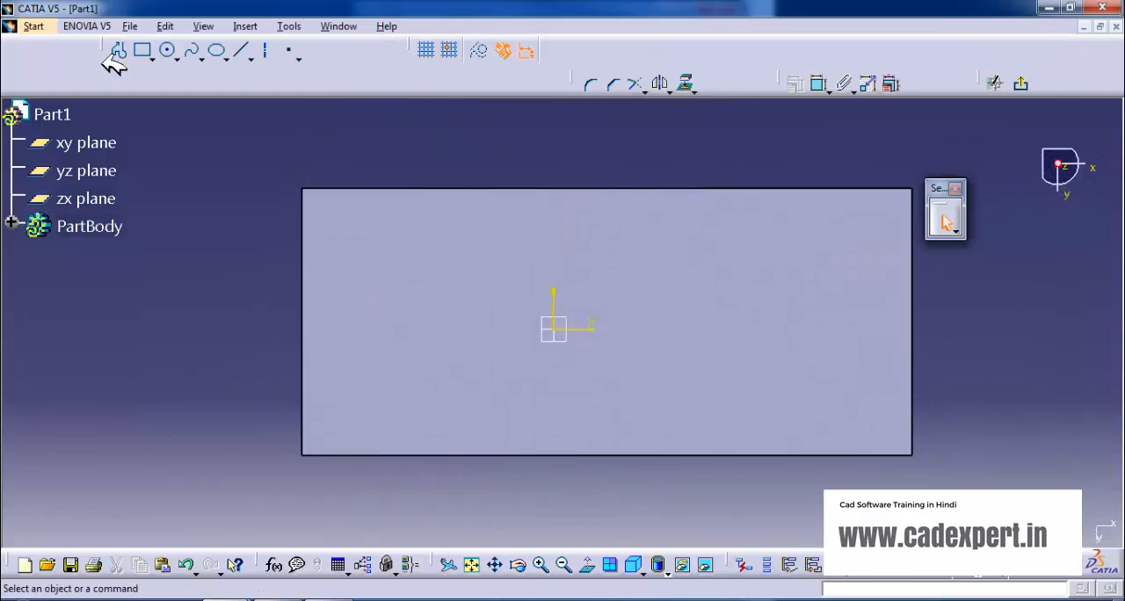
Sketch a small rectangle about 17.6 mm wide and 24.2 mm high on the H-negative side of the sketch origin.
click(142, 50)
click(395, 266)
click(429, 315)
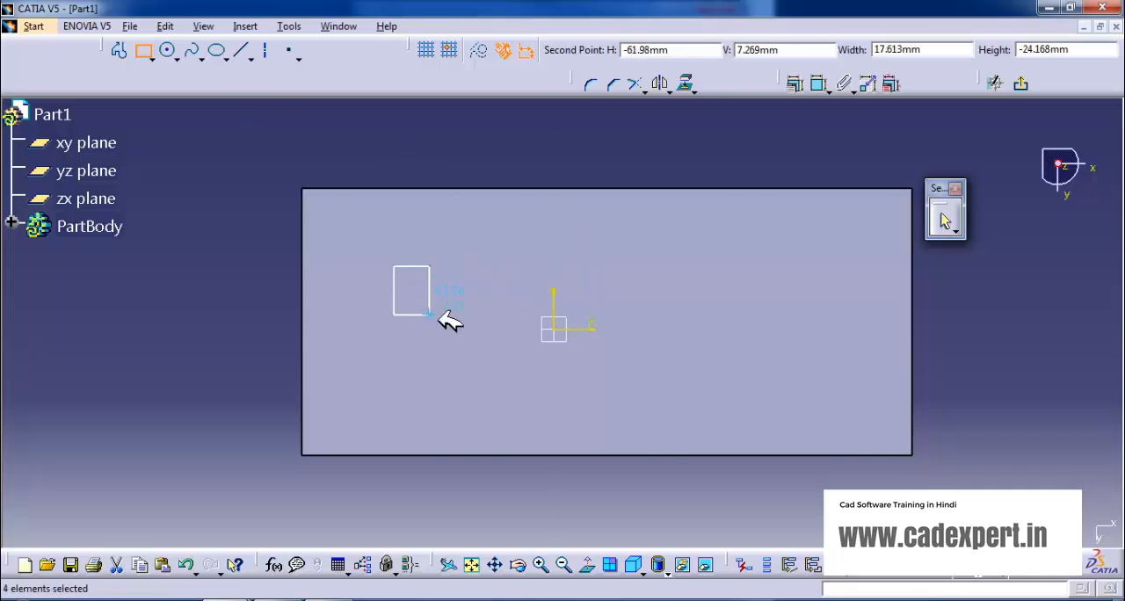
Sketch a circle near the plate's corner and a larger circle near its long edge, and finish the sketch.
click(168, 50)
click(870, 231)
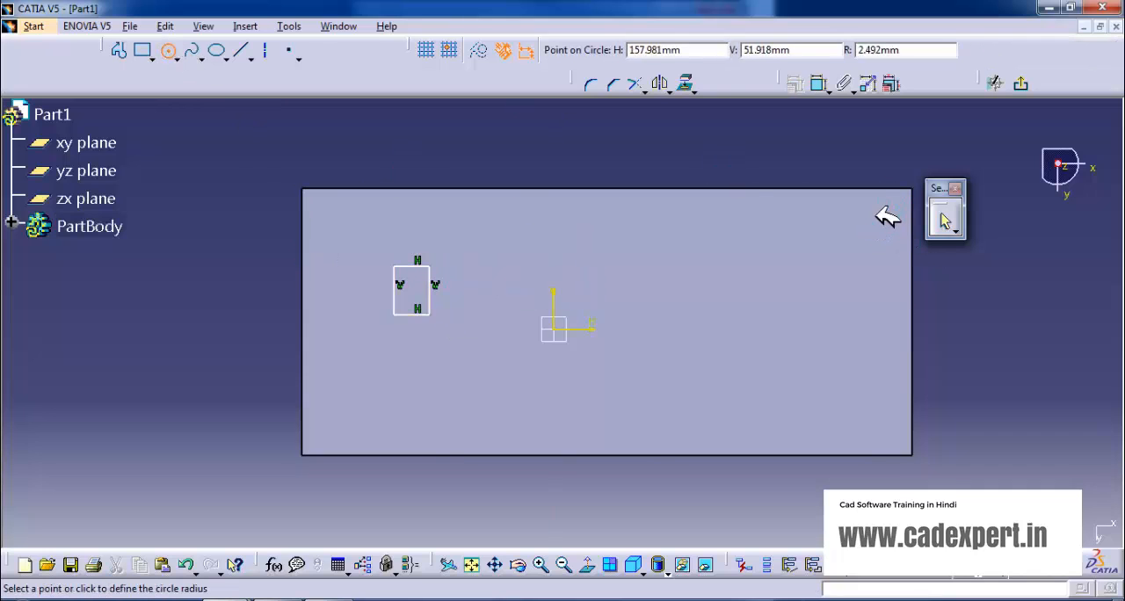
click(886, 253)
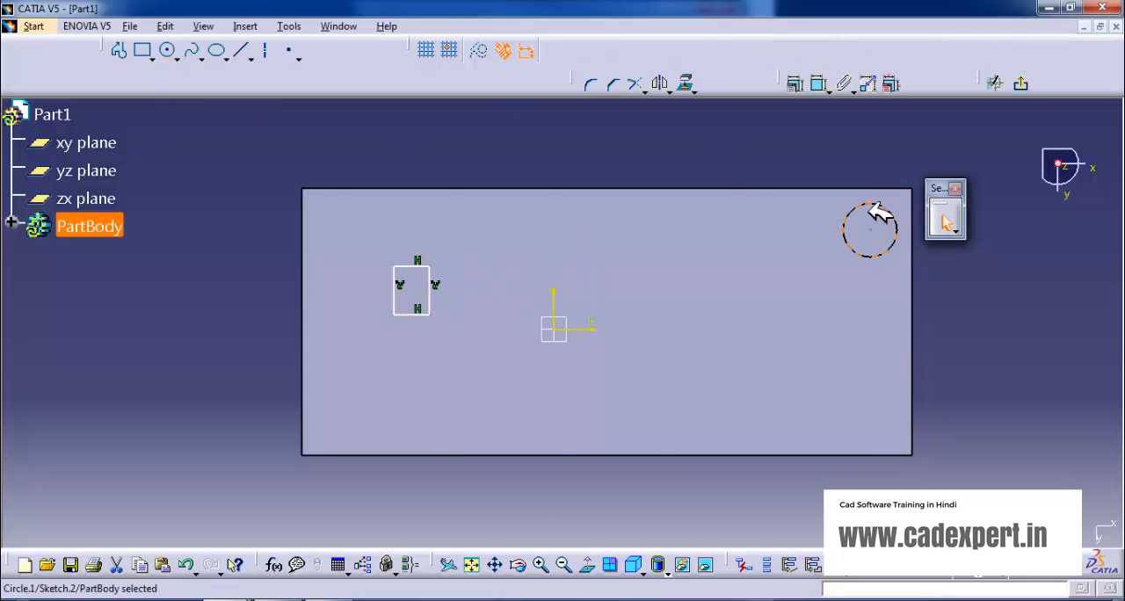
click(168, 50)
click(668, 389)
click(682, 355)
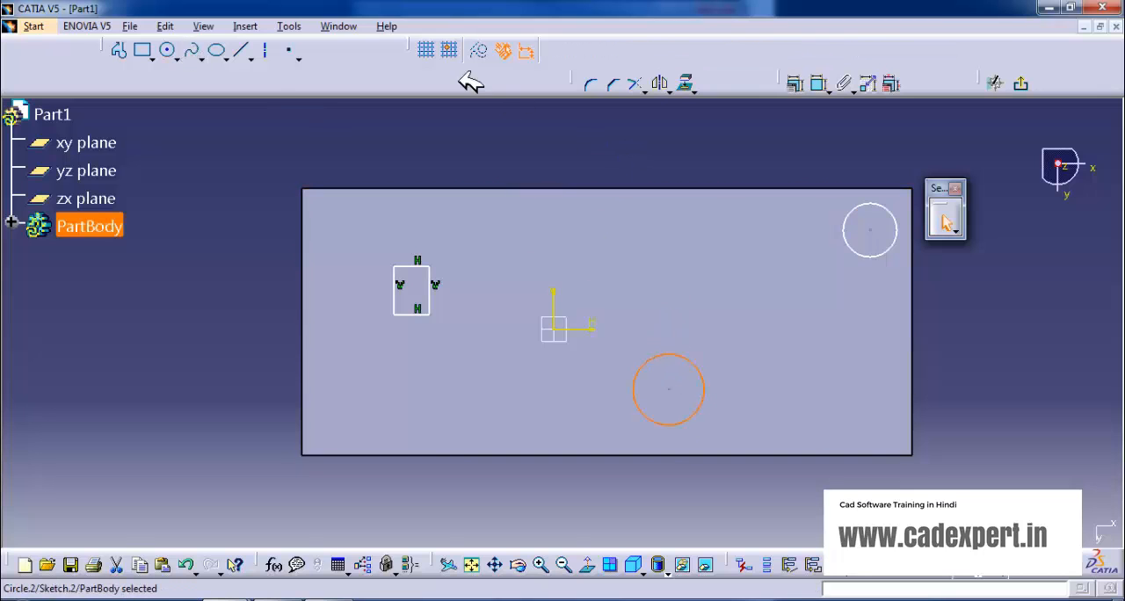
click(1023, 84)
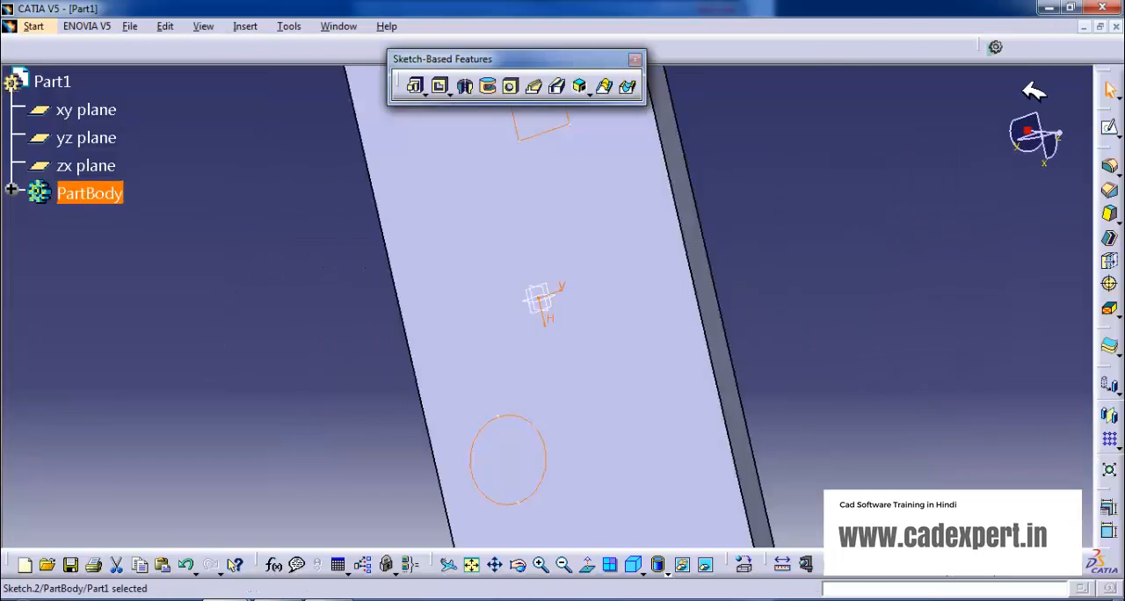
Try cutting all three sketched profiles as a single pocket of one depth, and undo the pocket.
click(447, 87)
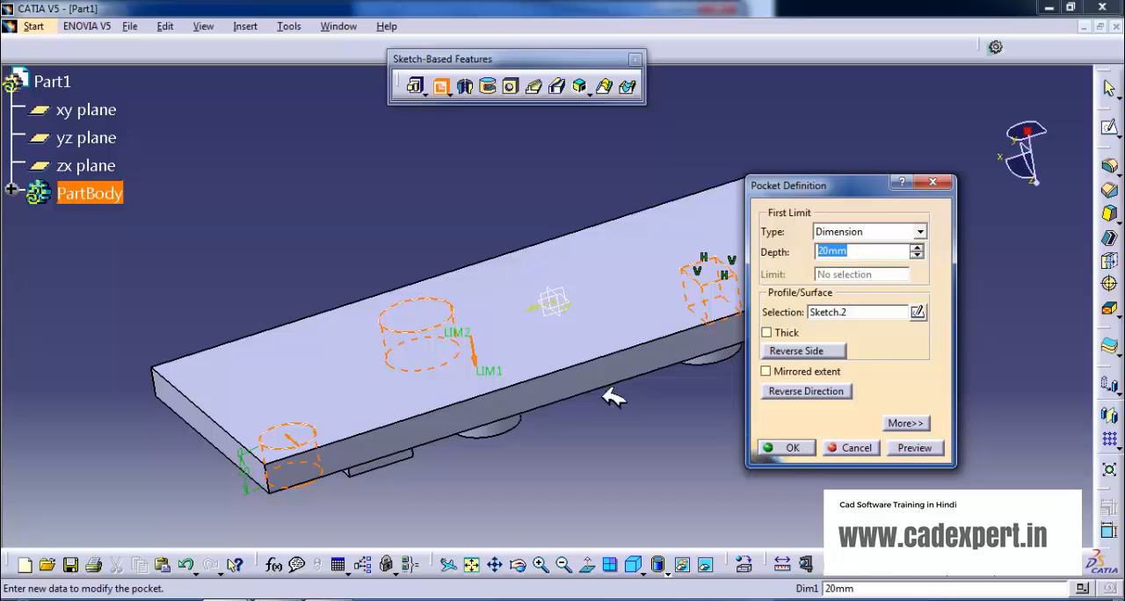
mouse_move(488, 373)
mouse_down()
mouse_move(478, 322)
mouse_move(493, 422)
mouse_move(478, 370)
mouse_move(489, 392)
mouse_up()
click(795, 448)
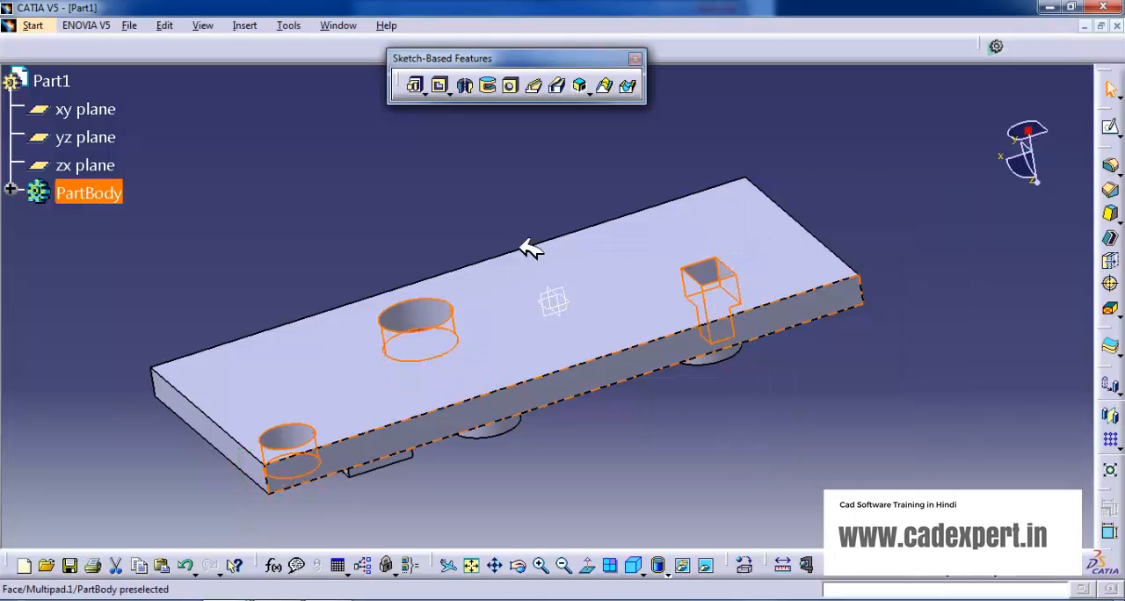
click(408, 169)
mouse_move(409, 169)
middle_down()
mouse_move(450, 243)
mouse_move(440, 269)
middle_up()
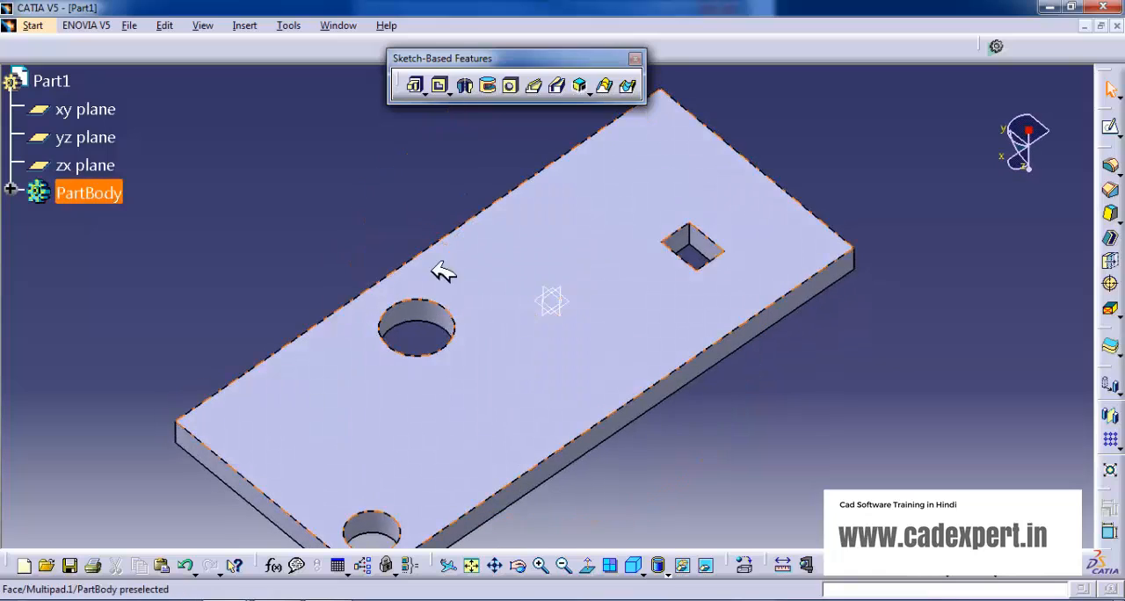
key(ctrl+z)
Start a Multi-Pocket on the sketch and set the first-limit depth of extrusion domain 1, the rectangle, to 5 mm.
click(449, 92)
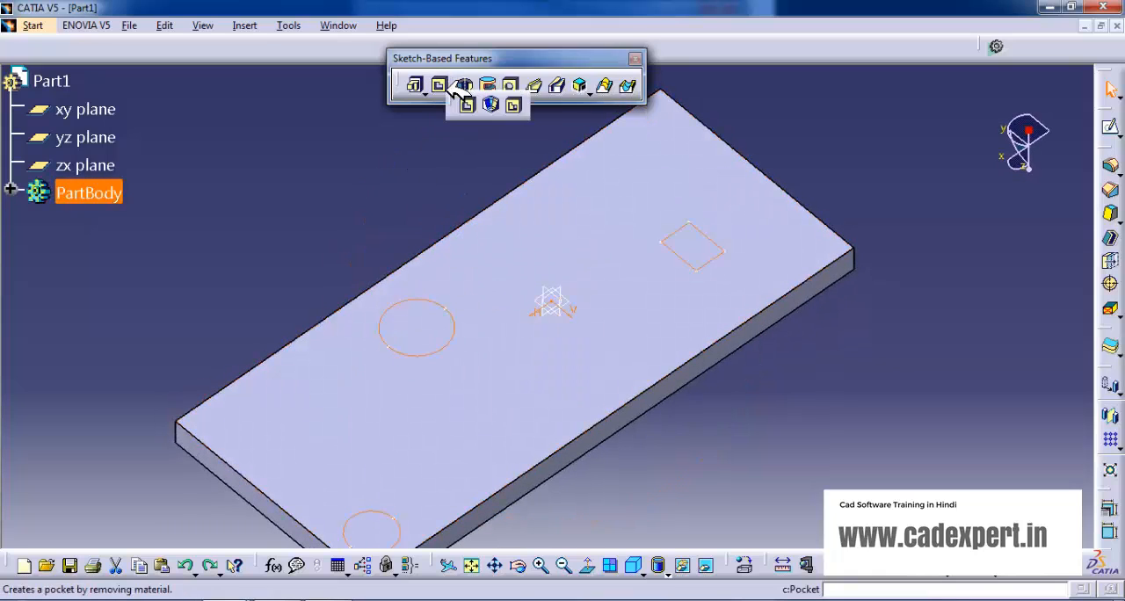
click(516, 106)
middle_drag(716, 489, 332, 255)
middle_drag(440, 211, 482, 251)
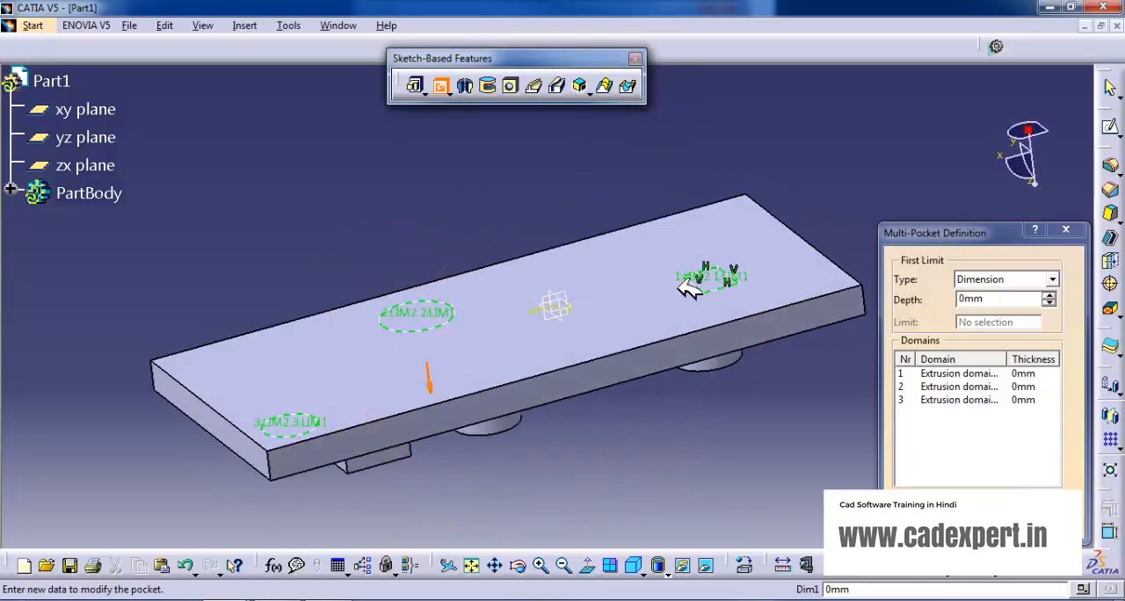
click(985, 374)
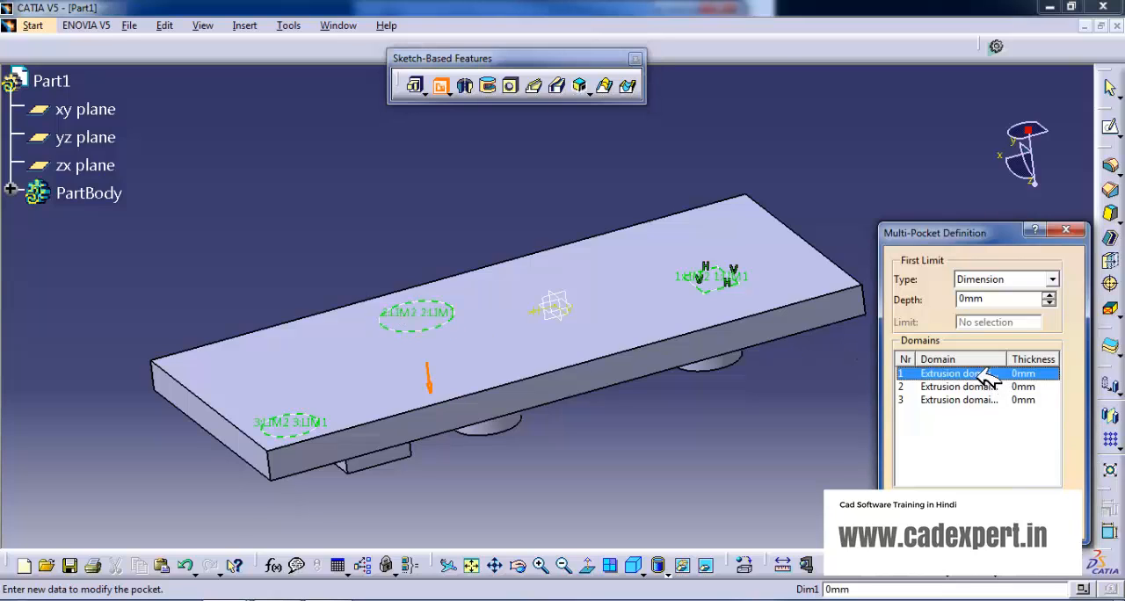
click(1049, 295)
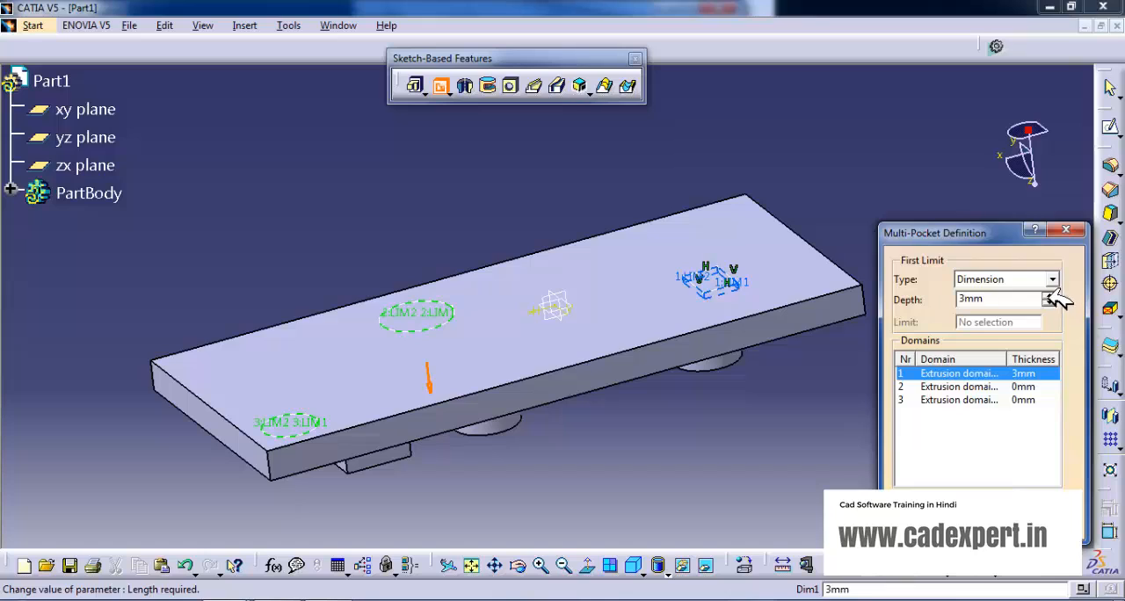
click(1050, 296)
click(1050, 296)
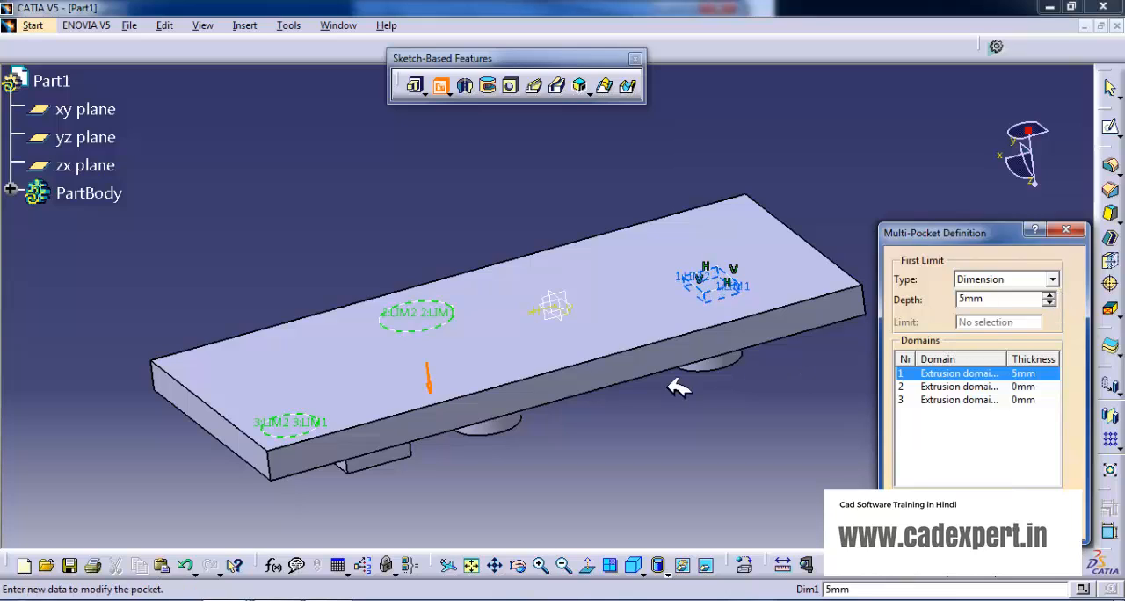
Set the first-limit depth of extrusion domain 2, the larger circle, to 10 mm.
click(1024, 387)
click(1050, 295)
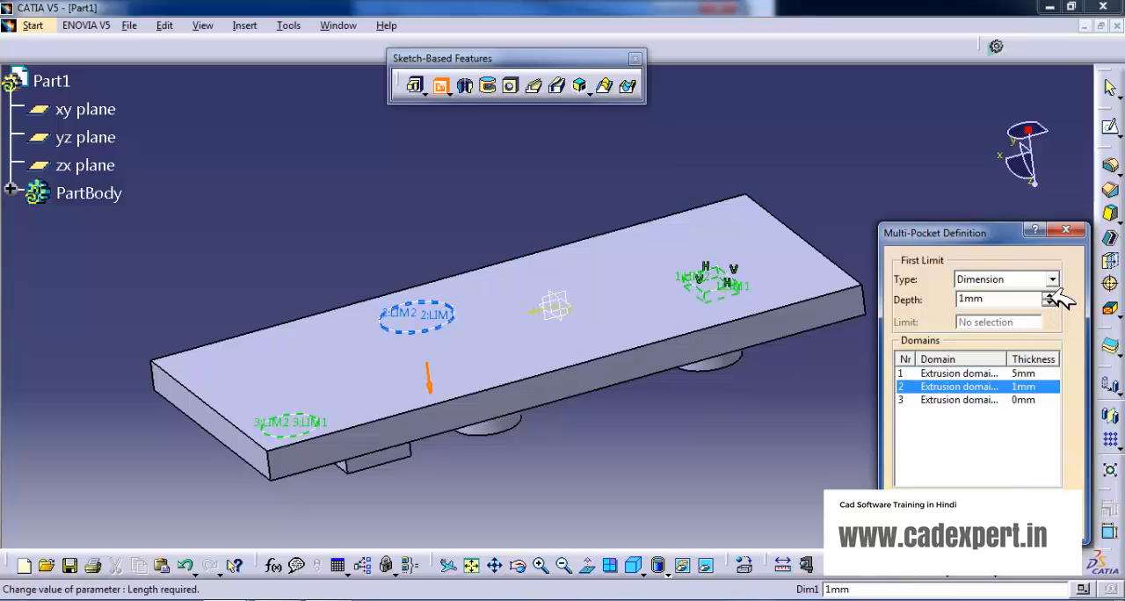
click(1050, 296)
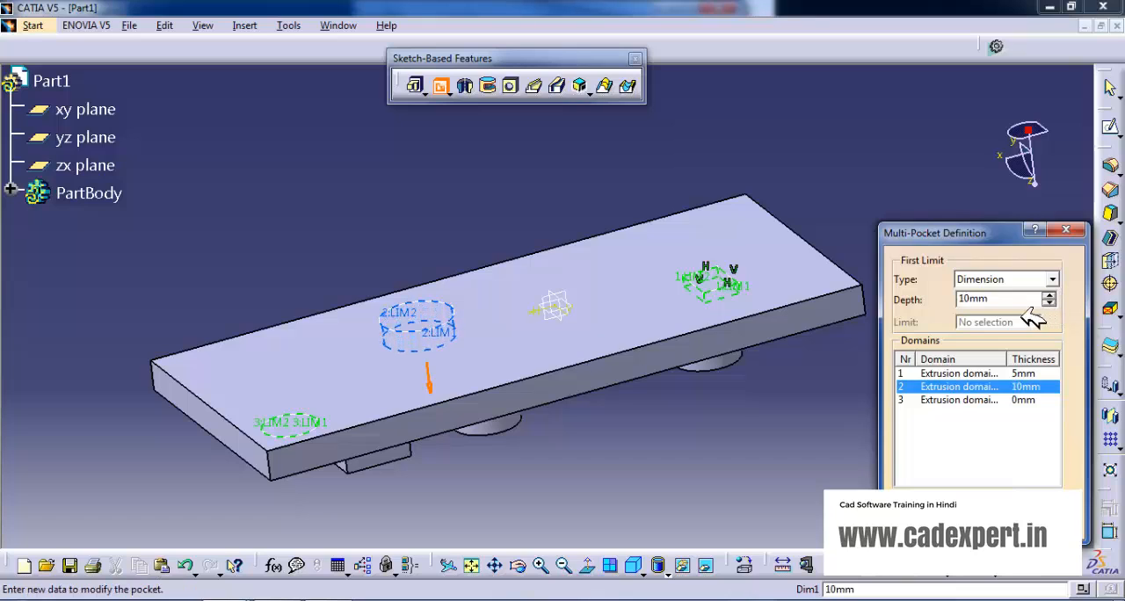
Set the first-limit depth of extrusion domain 3, the circle near the corner, to 17 mm and create the multi-pocket.
click(980, 401)
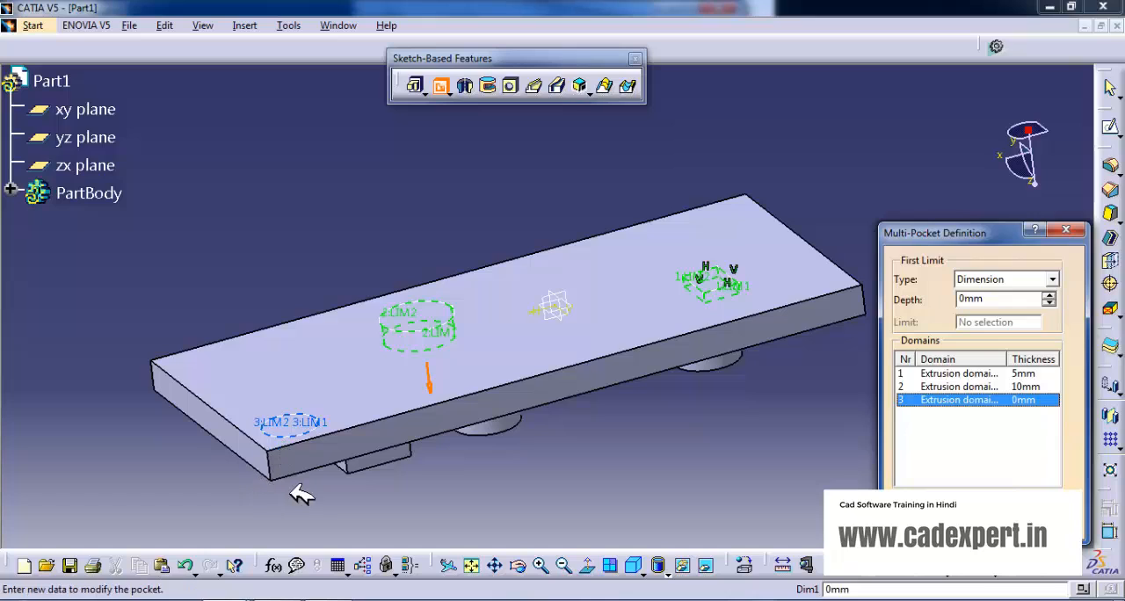
click(1050, 294)
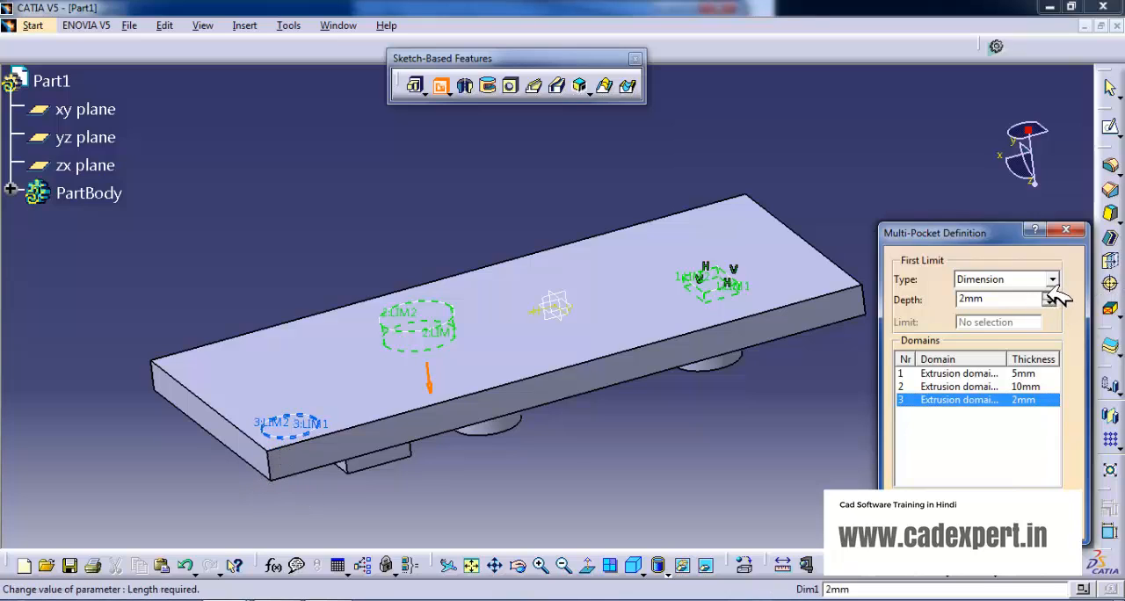
click(1049, 294)
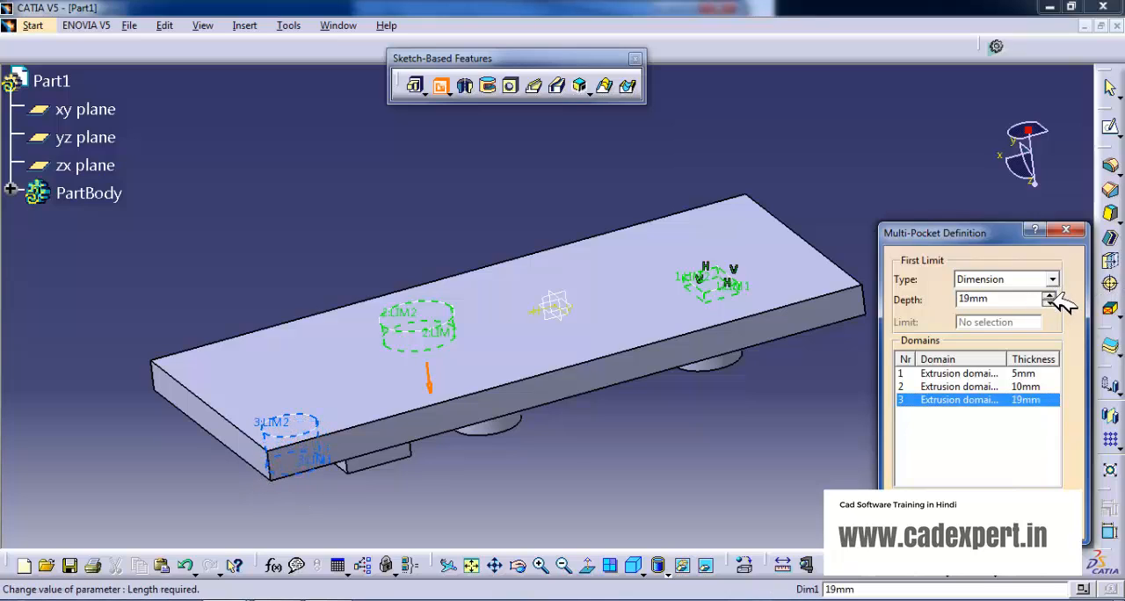
click(1050, 304)
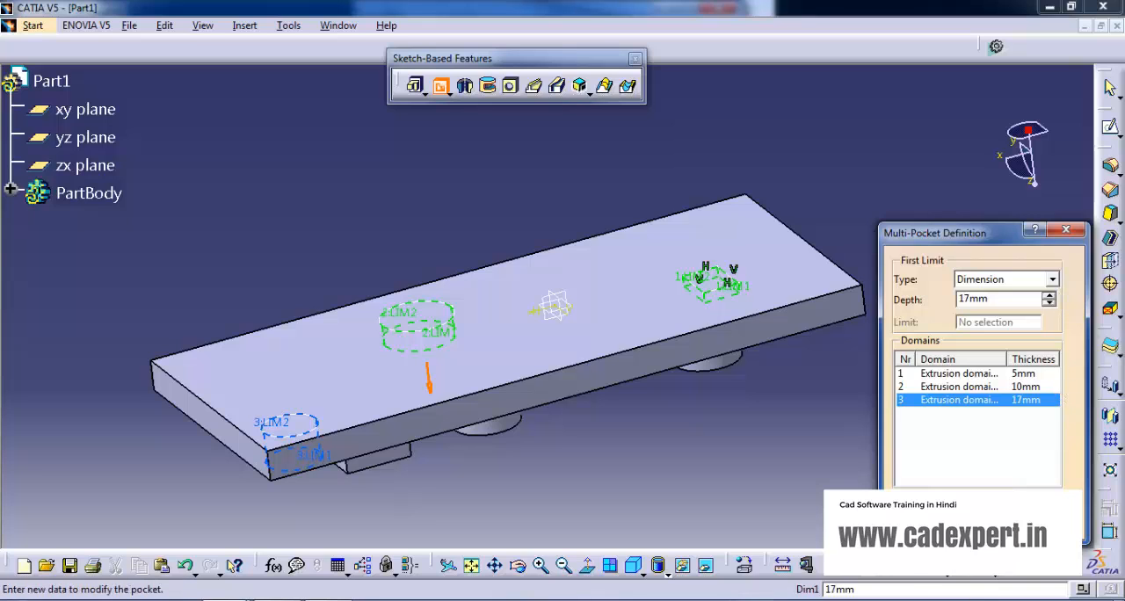
click(934, 530)
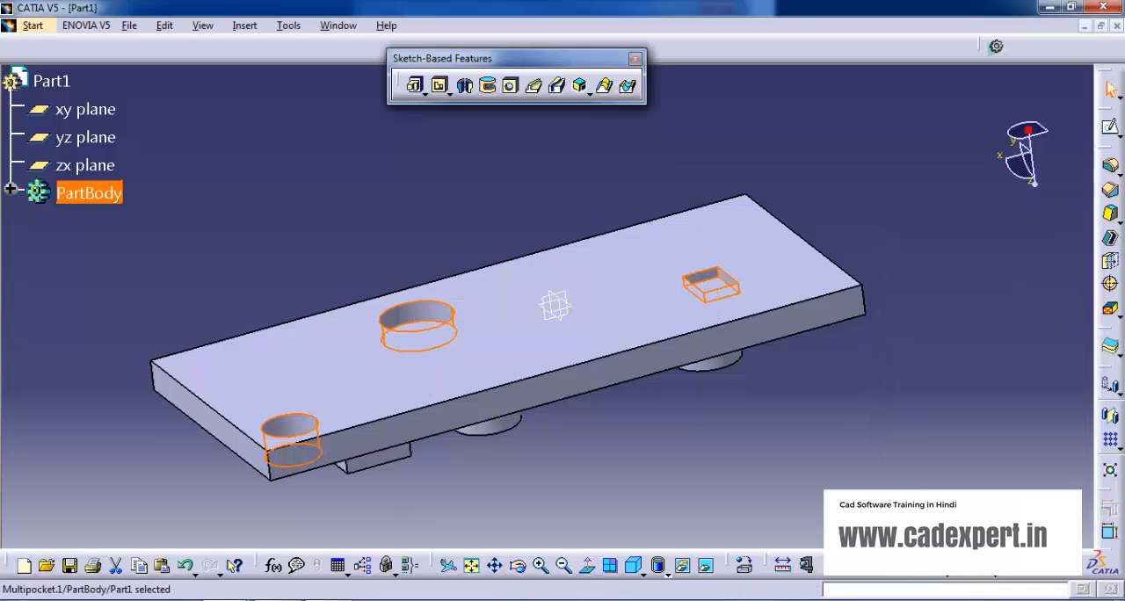
Examine the three pockets from both sides of the plate to compare their depths.
middle_drag(528, 471, 557, 309)
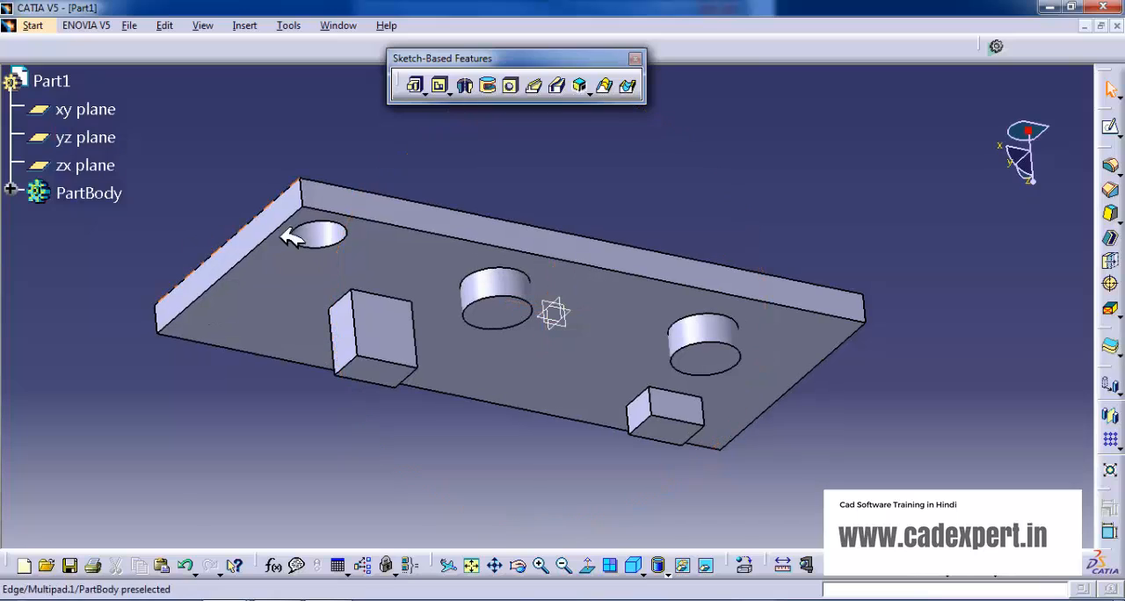
middle_drag(532, 173, 561, 367)
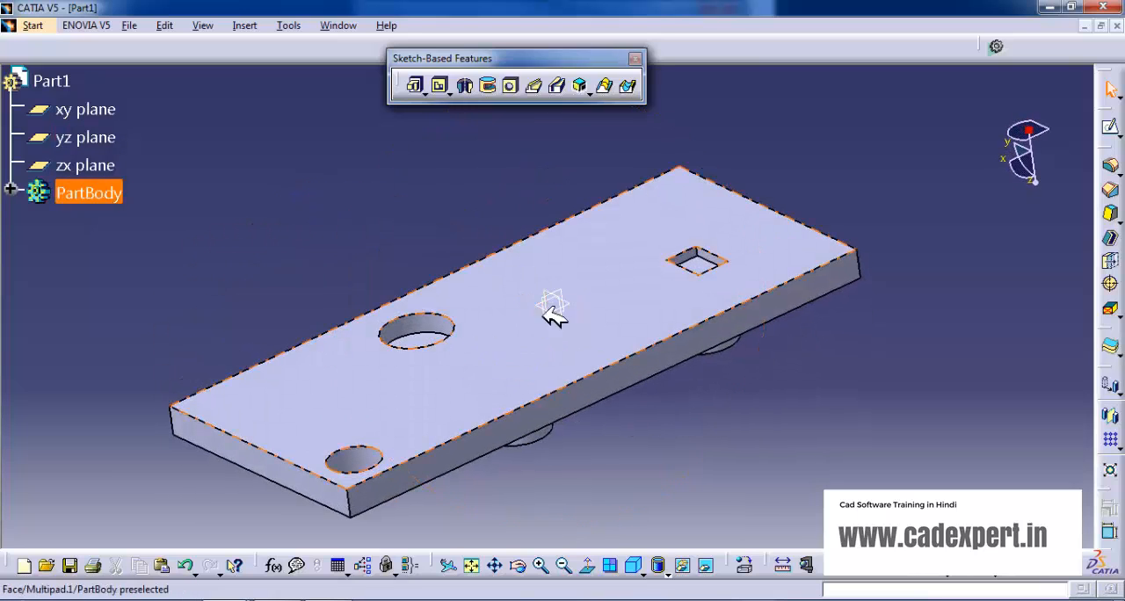
middle_drag(549, 308, 594, 346)
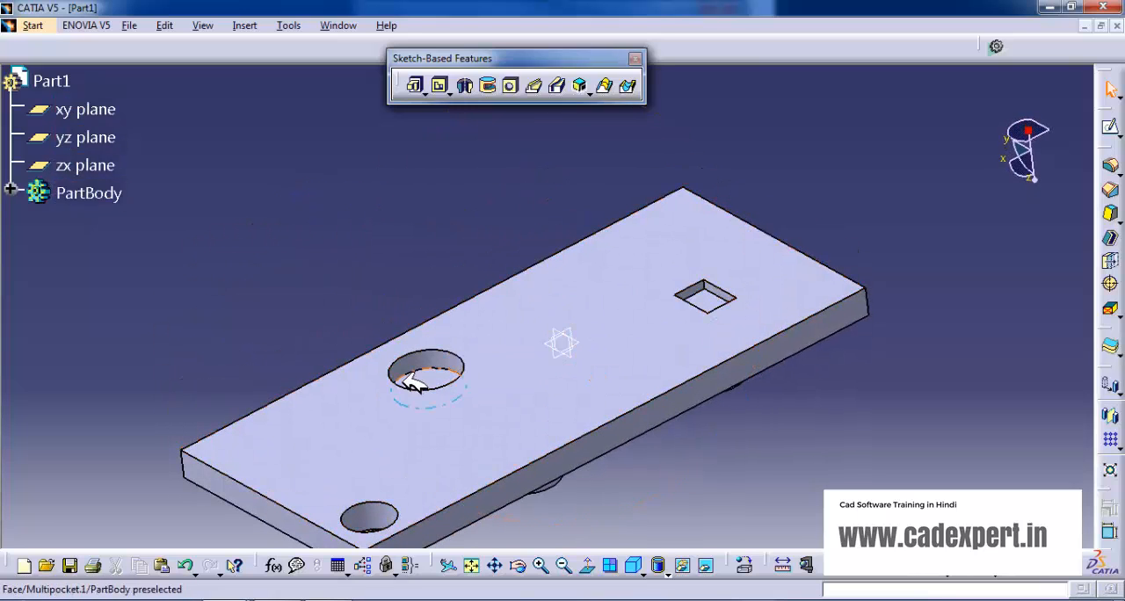
click(406, 267)
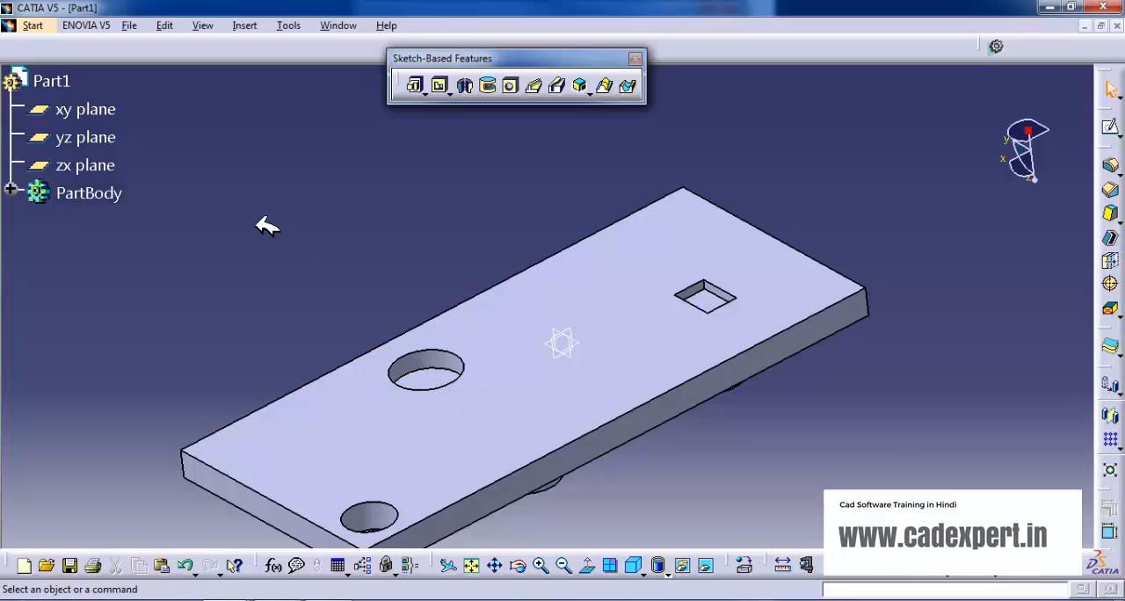
middle_drag(640, 373, 666, 325)
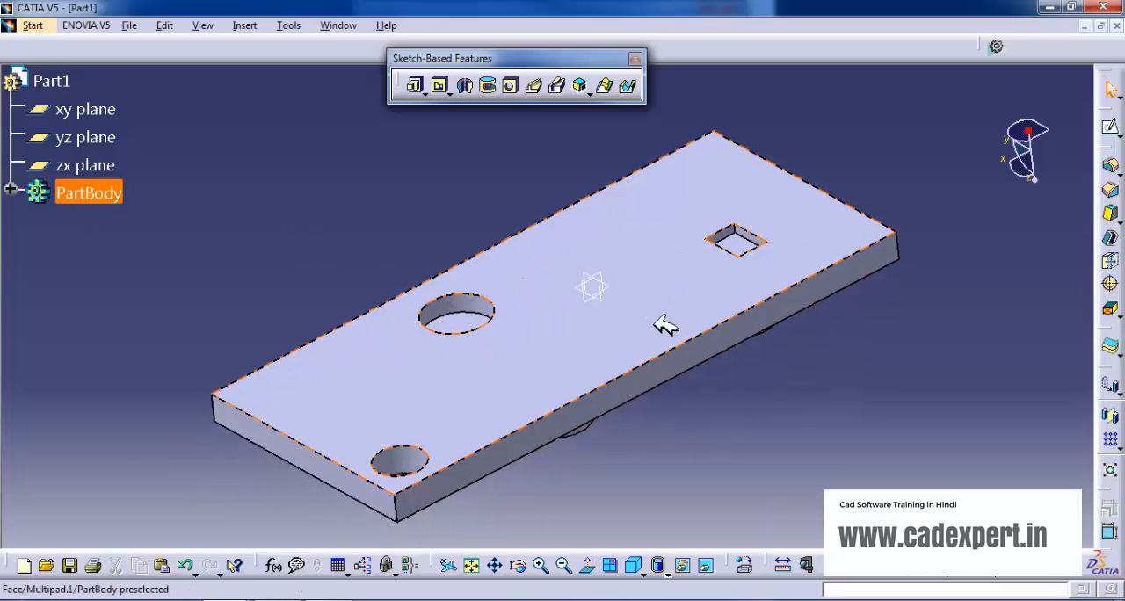